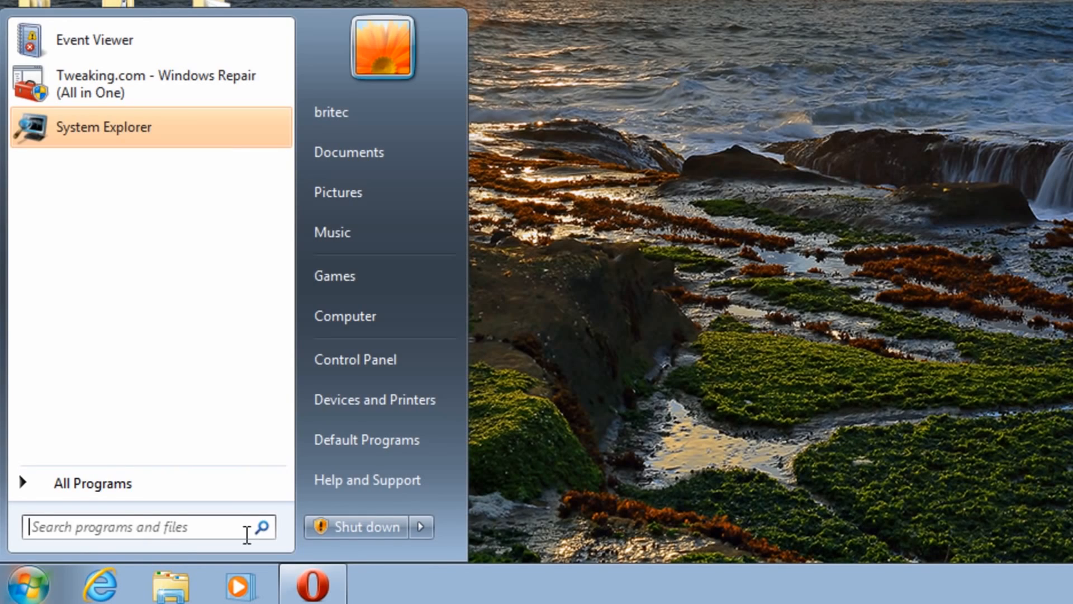
Step: Search for cmd, run Command Prompt as administrator, and move its window fully into view
left_click(126, 525)
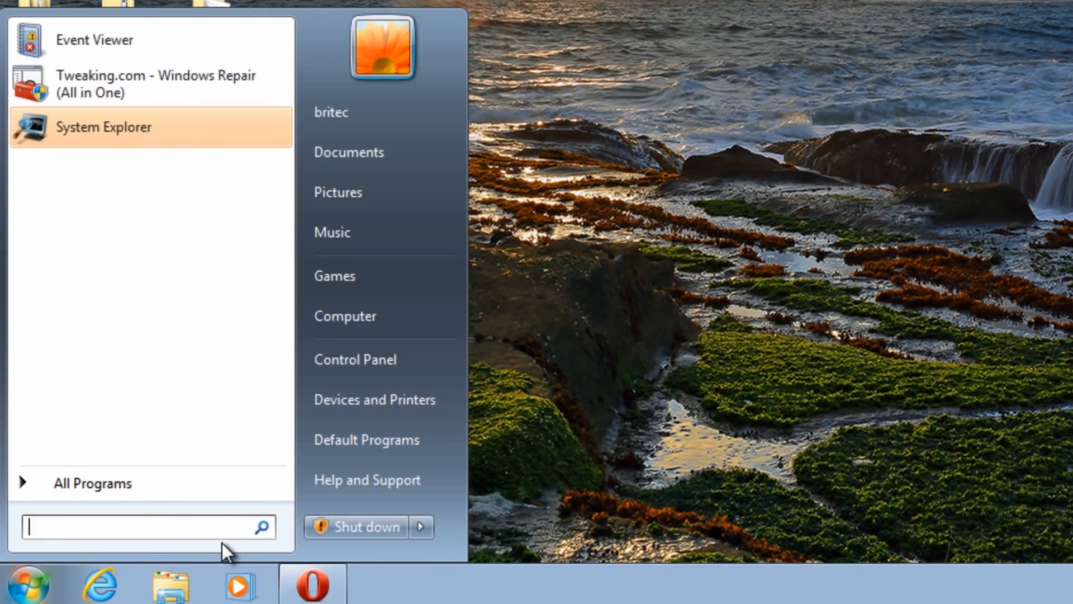
type("cmd")
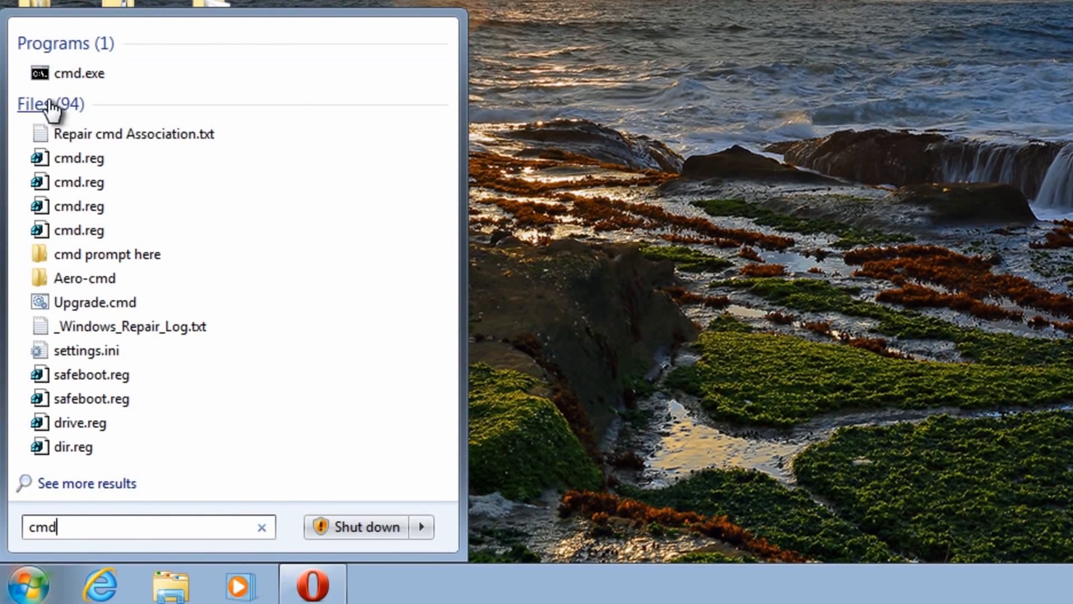
right_click(65, 66)
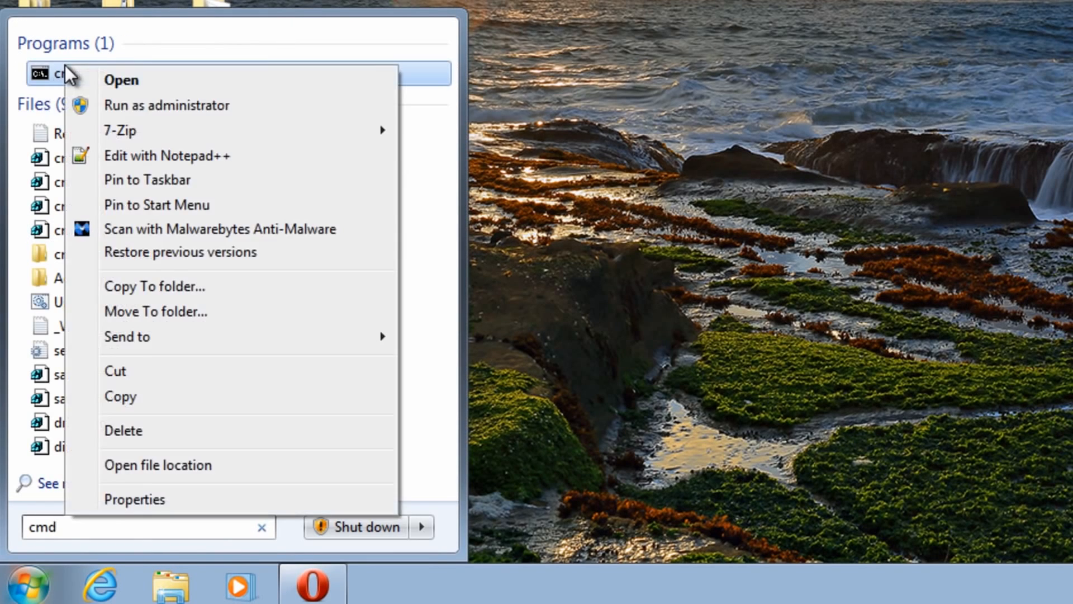
left_click(115, 105)
left_click(374, 261)
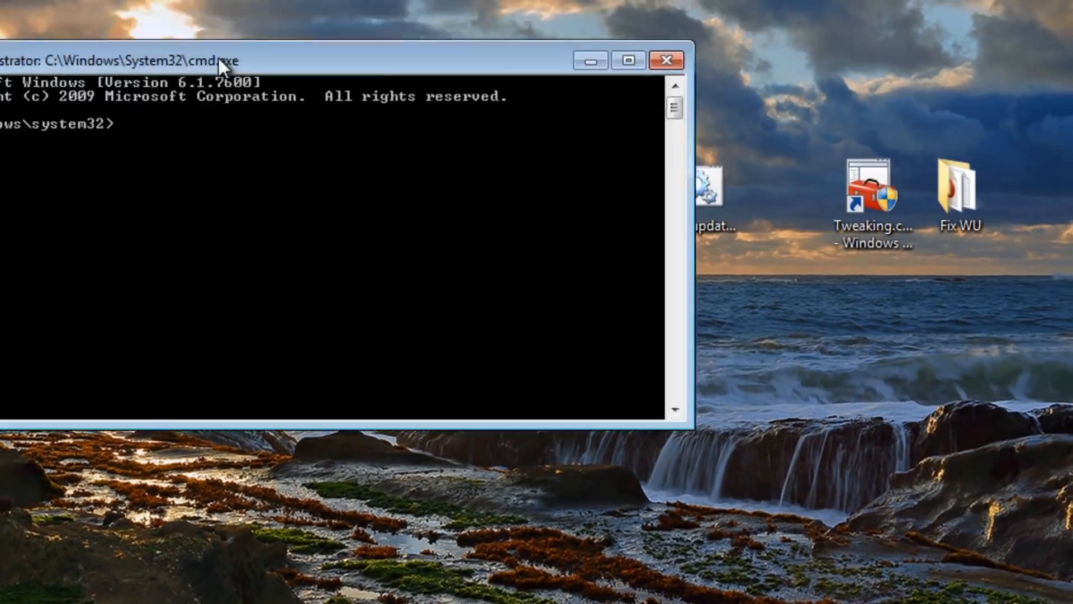
left_click_drag(219, 58, 452, 70)
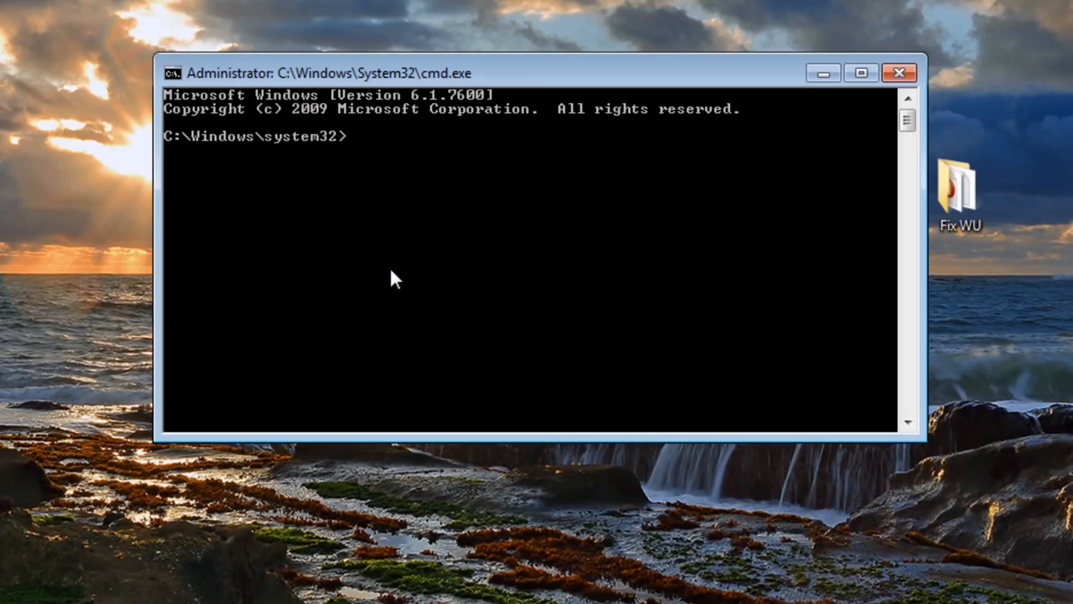
Step: Stop the Windows Update and BITS services with net stop wuauserv and net stop bits, then minimize Command Prompt
type("net stop wua")
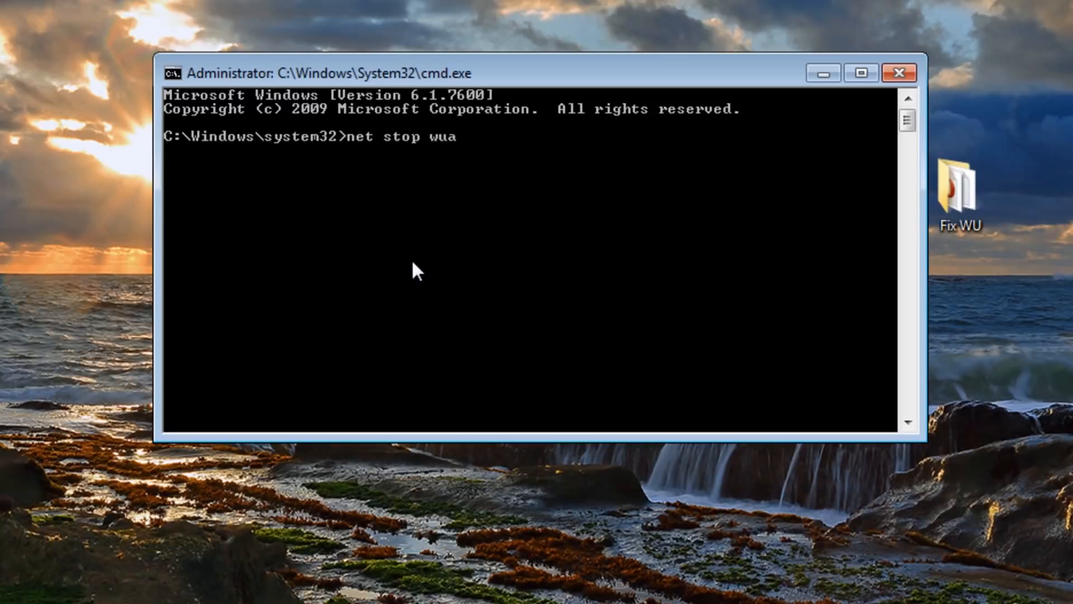
type("userv")
key("Return")
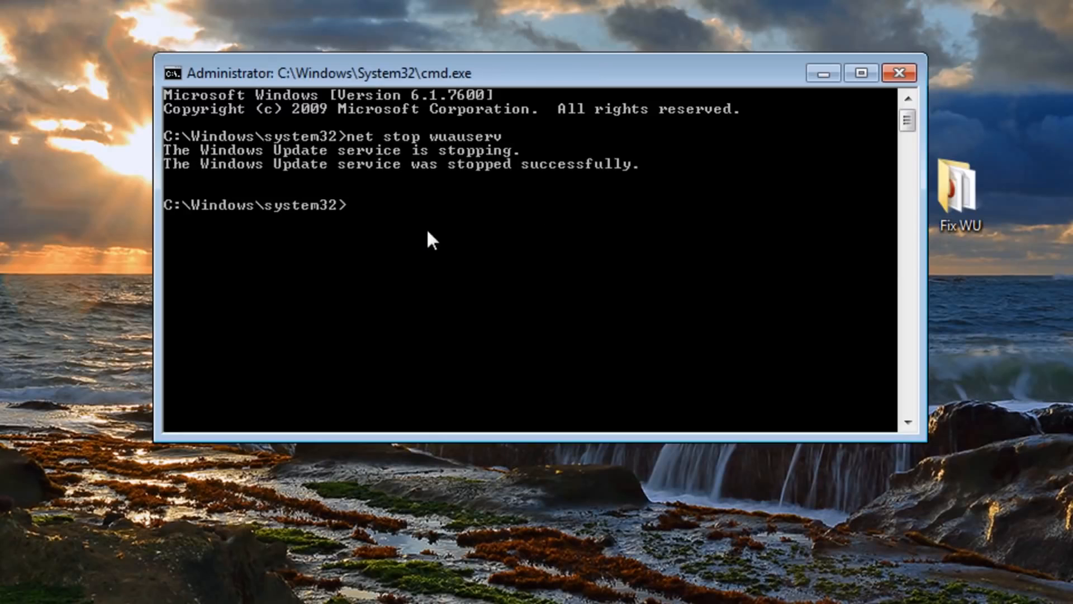
type("net stop bits")
key("Return")
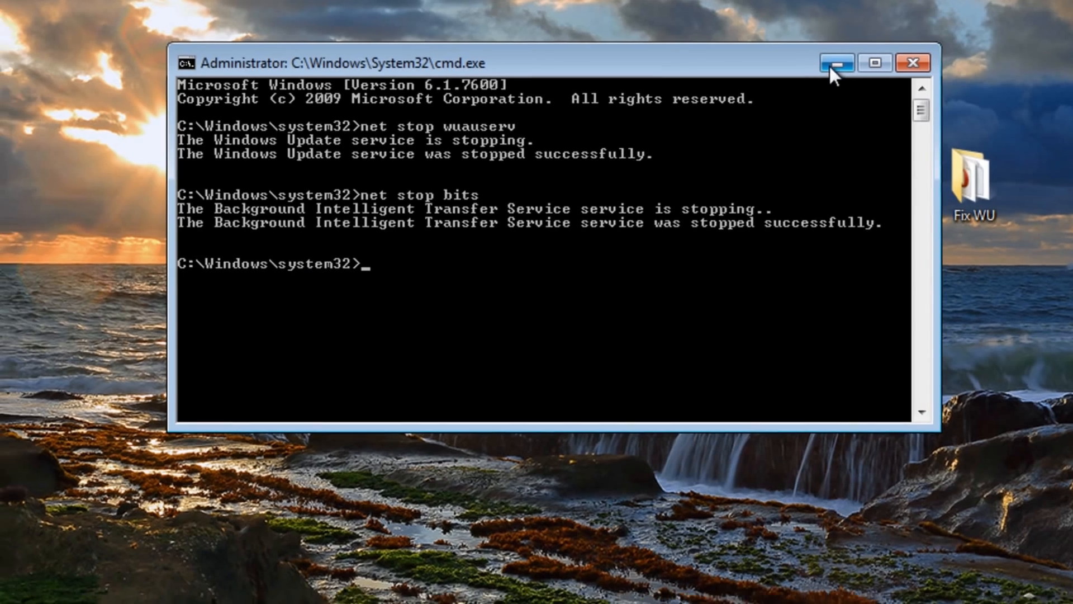
left_click(824, 73)
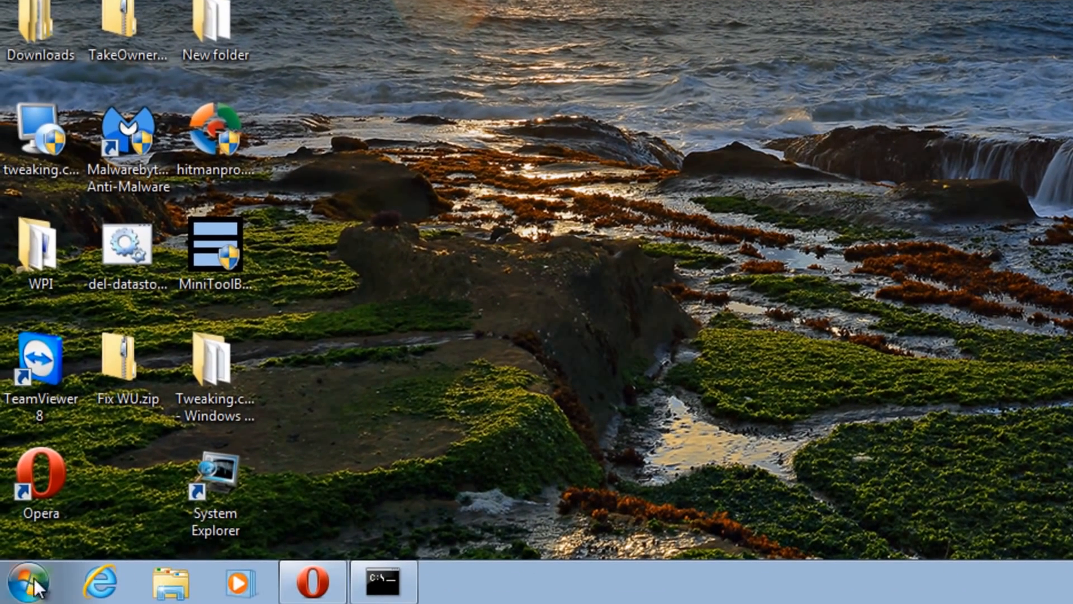
Step: Switch to Windows Explorer, browse to the Windows folder on Local Disk (C:), and locate the SoftwareDistribution folder
left_click(43, 579)
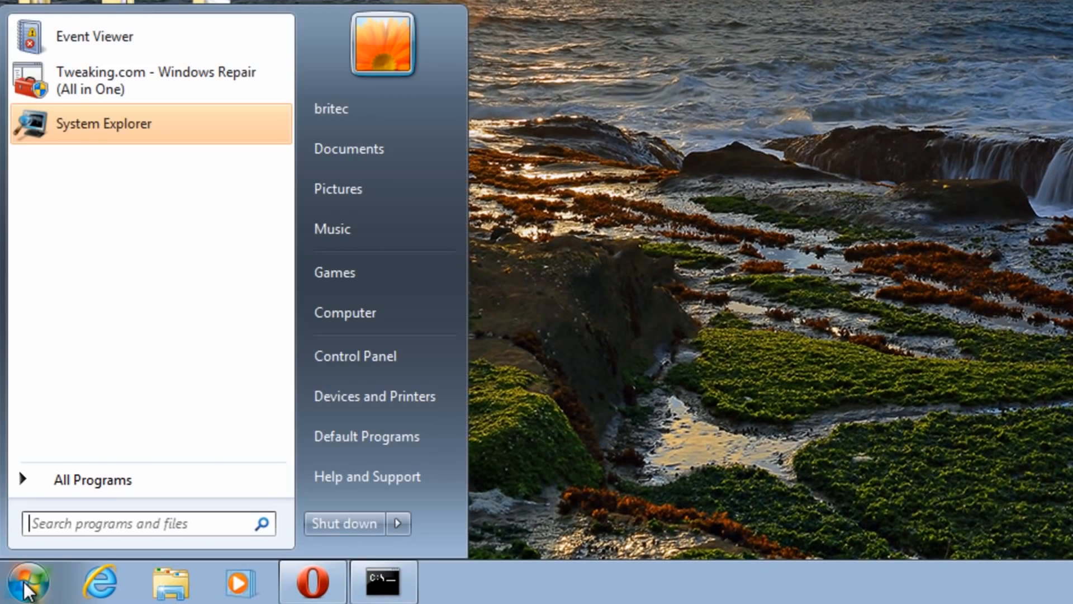
left_click(358, 312)
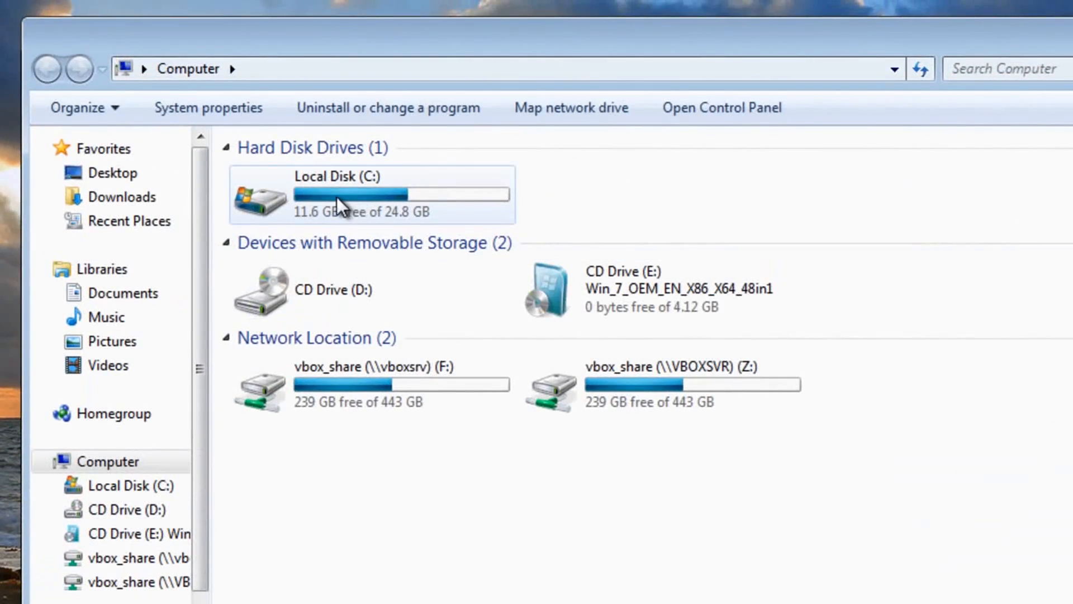
double_click(337, 196)
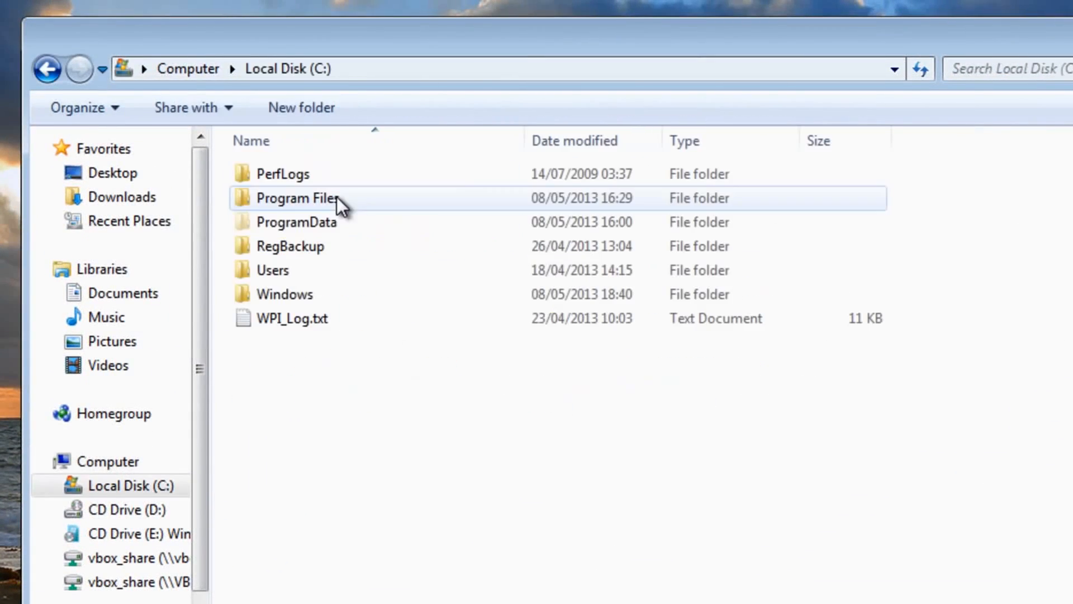
double_click(288, 294)
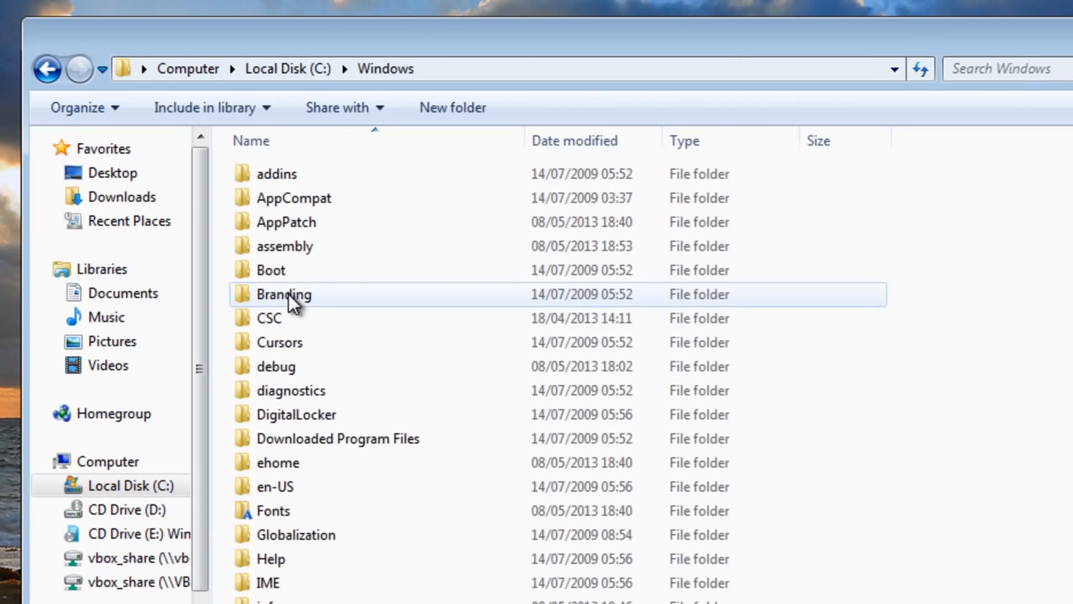
left_click_drag(1072, 210, 1072, 390)
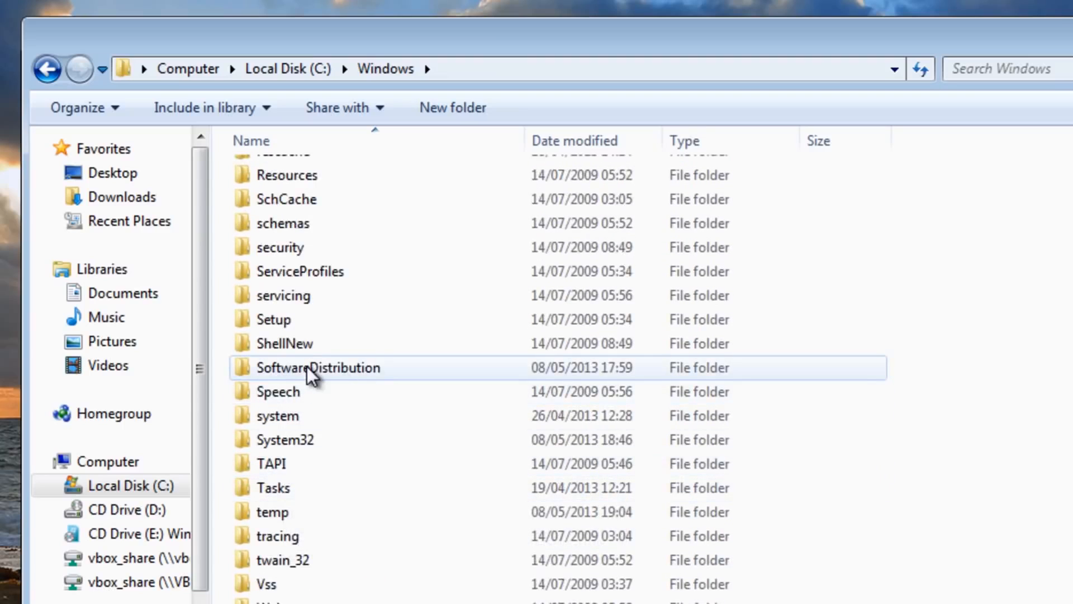
mouse_move(306, 367)
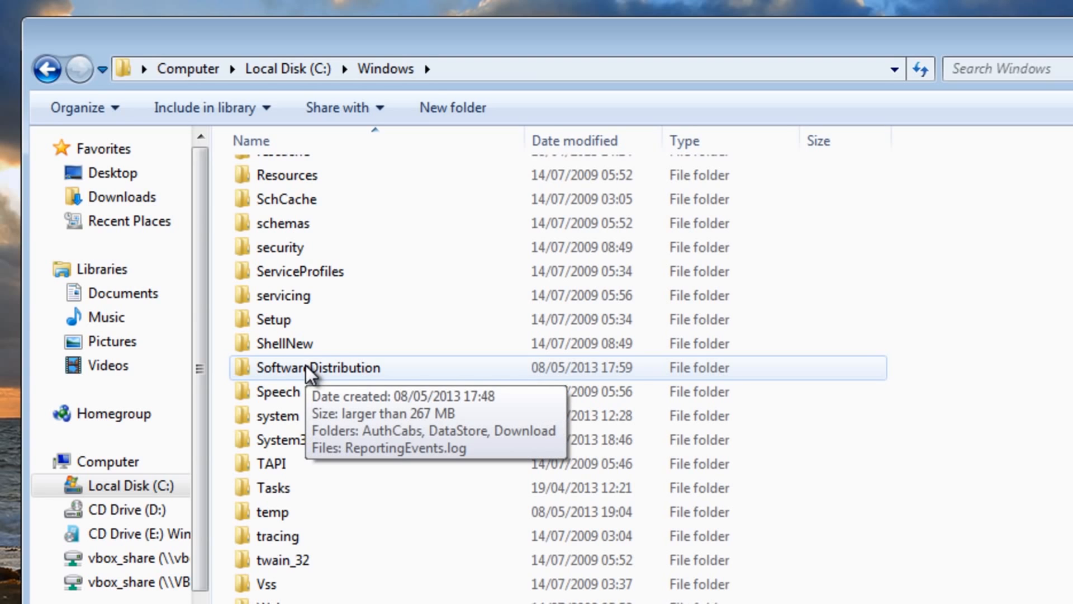
Step: Open WindowsUpdate.log from the Windows folder, examine a CBS handler error line, and close the log
left_click_drag(1072, 384, 1072, 396)
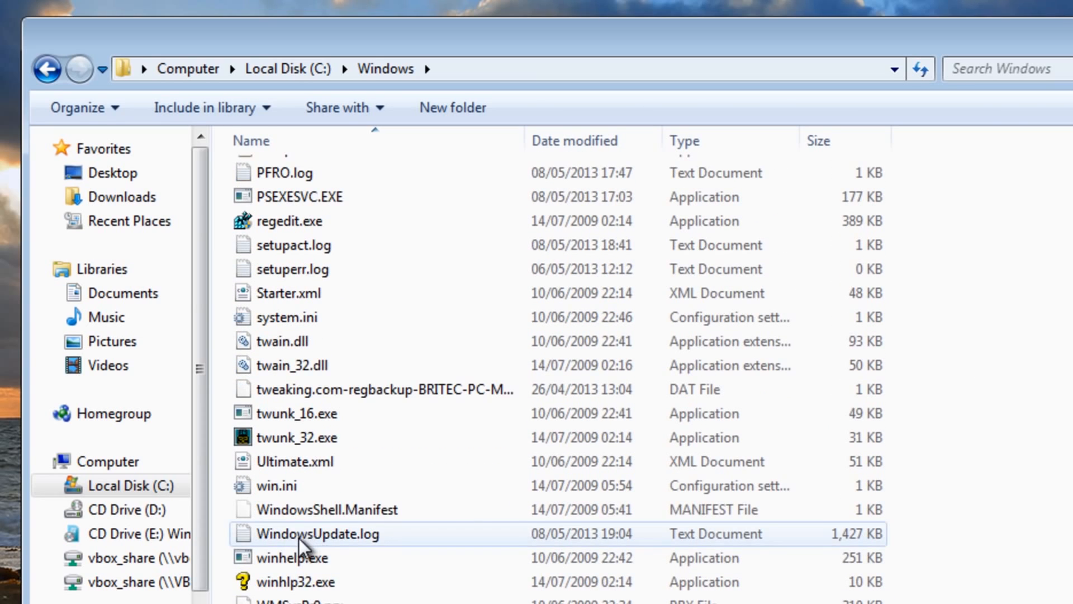
double_click(320, 537)
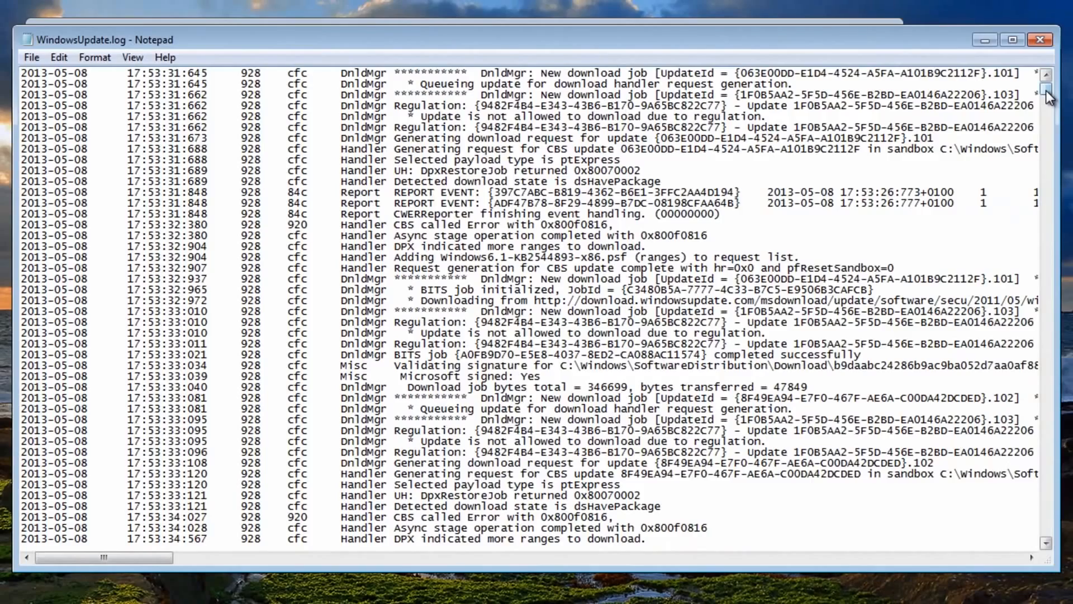
mouse_move(1047, 90)
left_mouse_down()
mouse_move(1046, 103)
mouse_move(1049, 88)
left_mouse_up()
left_click_drag(621, 226, 340, 229)
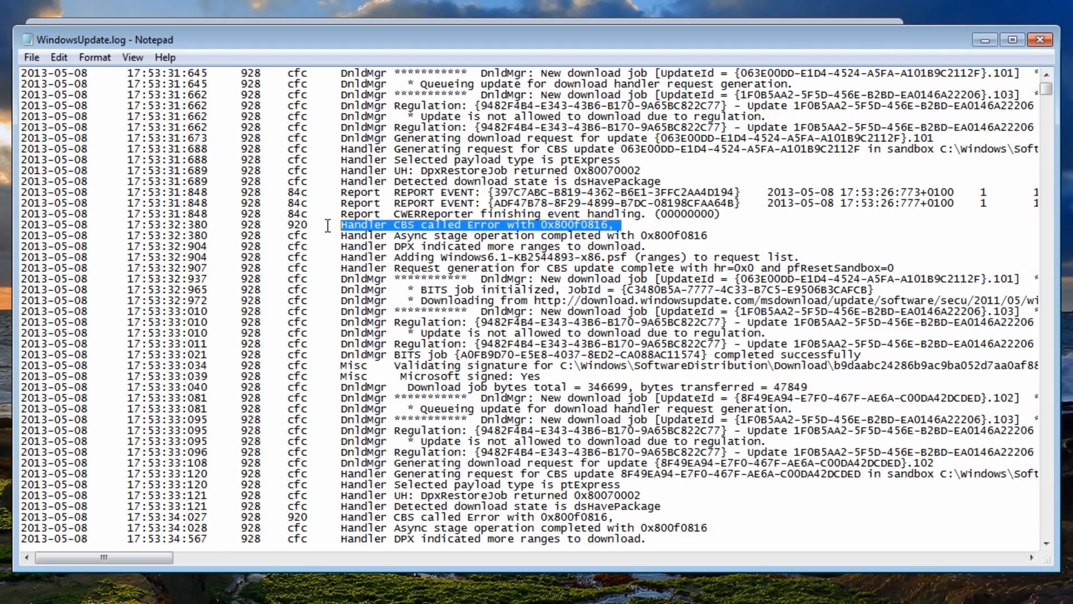
left_click(1040, 40)
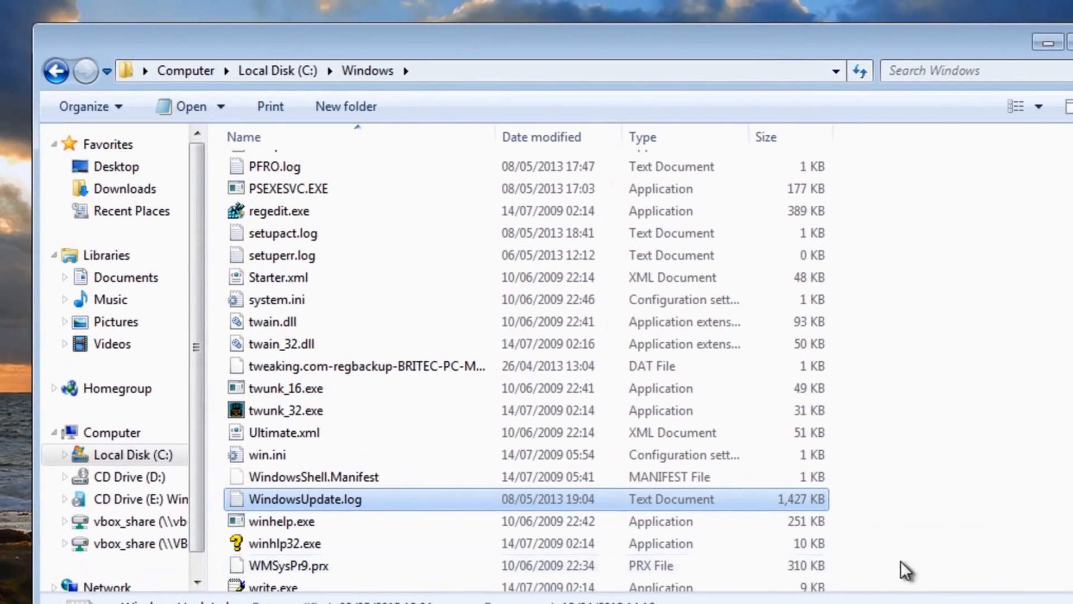
Step: Open the Download folder inside C:\Windows\SoftwareDistribution
scroll(844, 528, "up", 4)
scroll(895, 503, "up", 5)
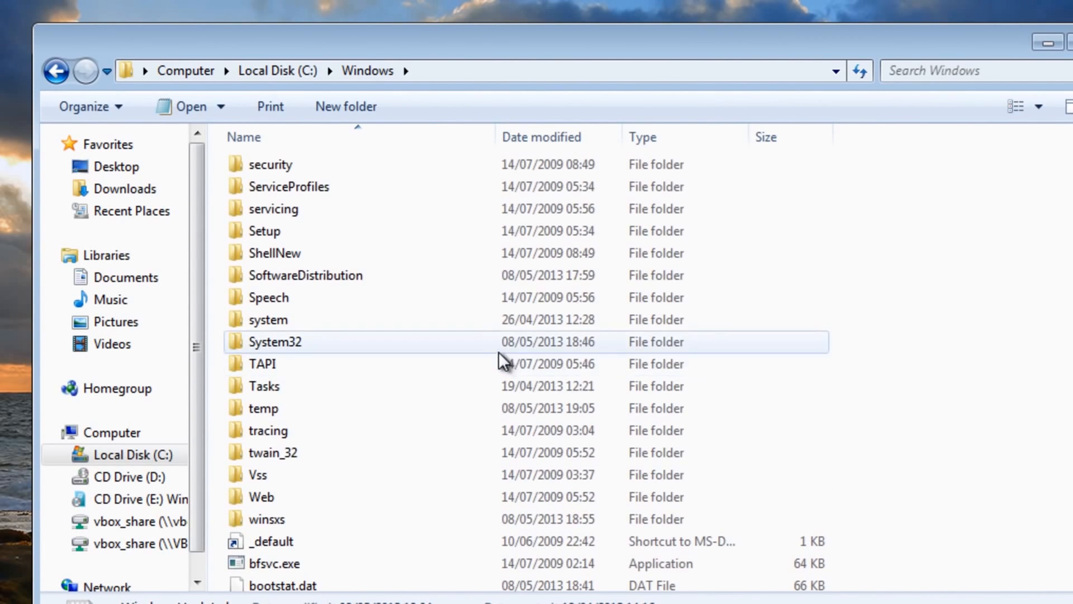
double_click(301, 274)
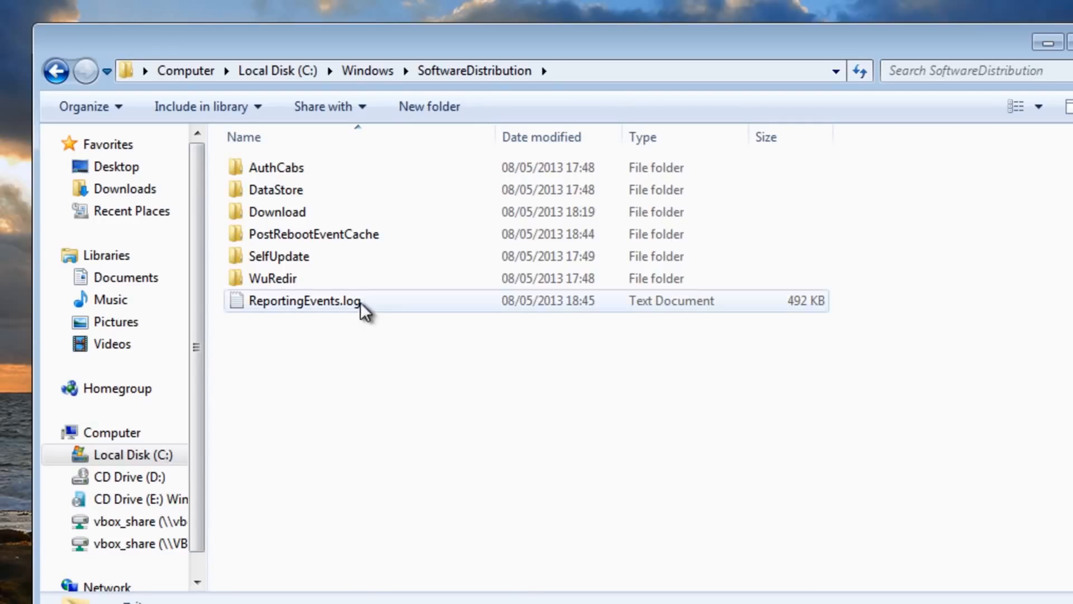
double_click(292, 213)
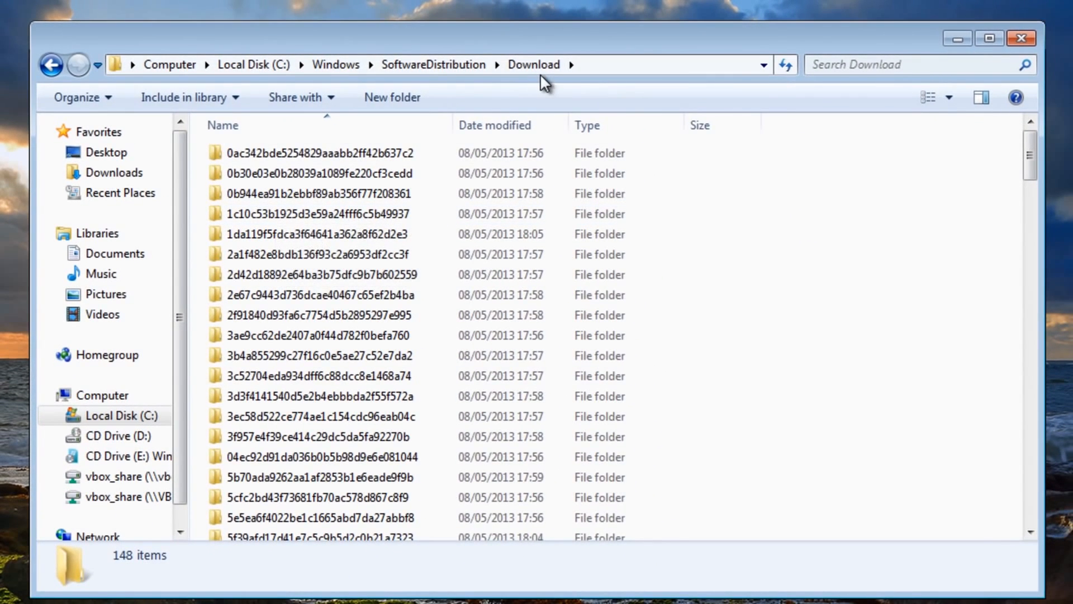
Step: Delete every folder and file in the Download folder, confirming the deletion
left_click(264, 148)
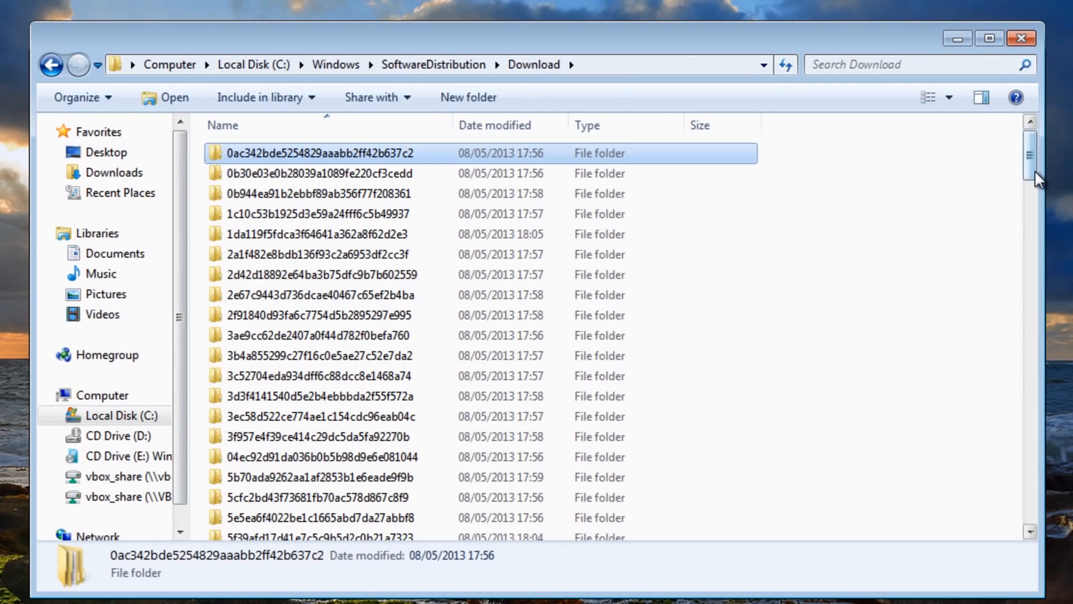
left_click_drag(1033, 164, 1036, 528)
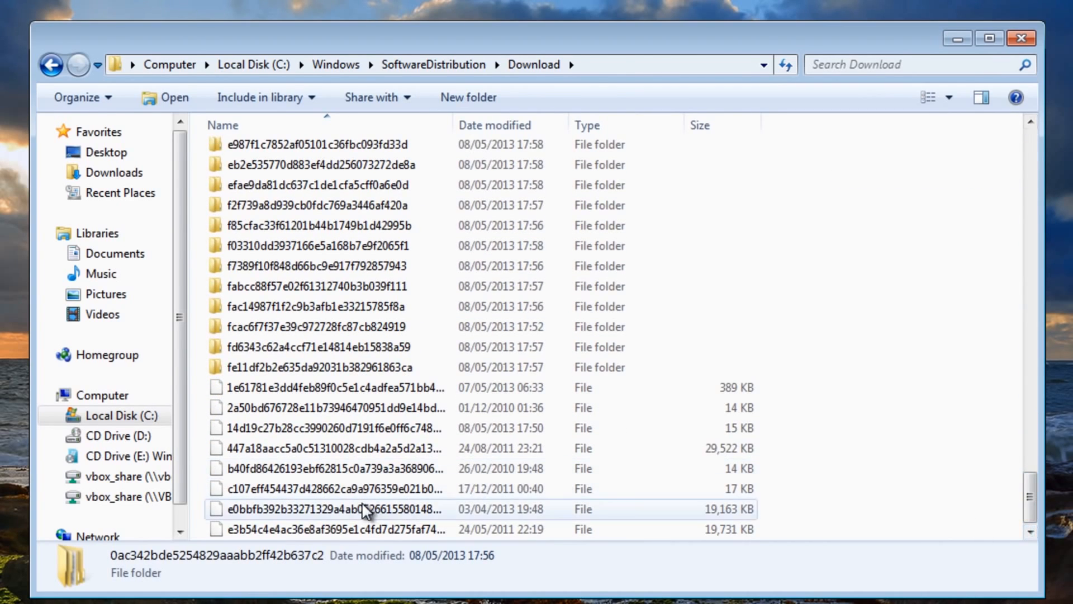
left_click(347, 526, "shift")
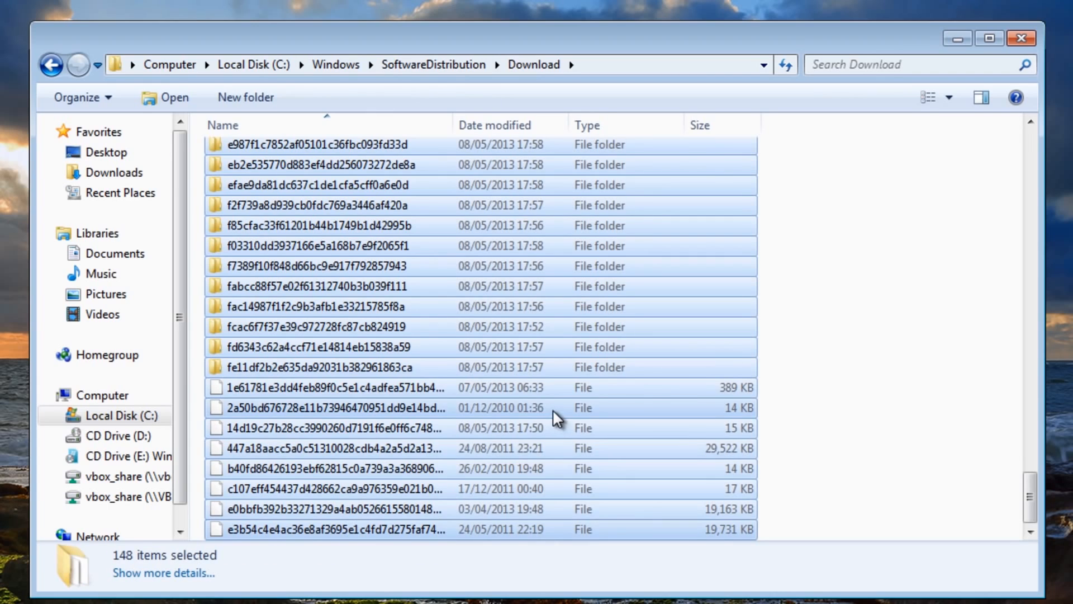
key("Delete")
left_click(579, 425)
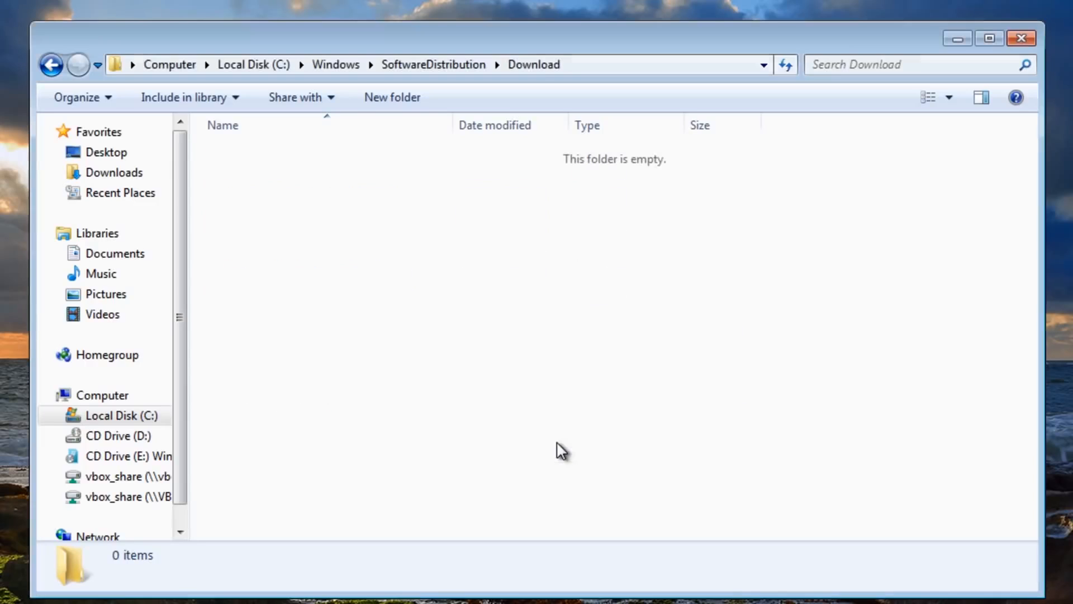
Step: Go back to SoftwareDistribution, open the DataStore folder, and delete DataStore.edb to the Recycle Bin
left_click(49, 64)
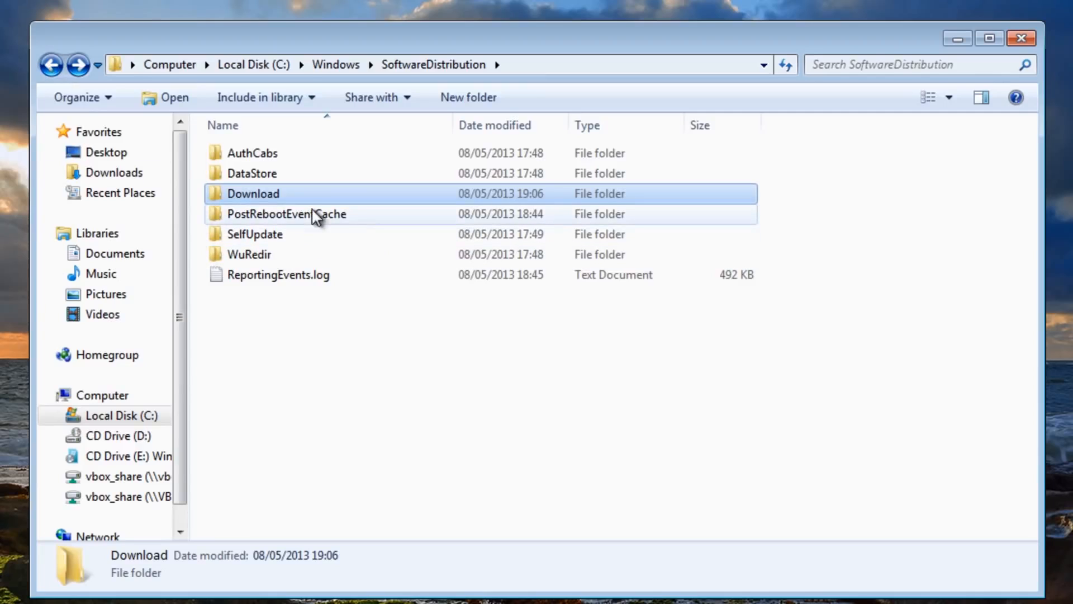
left_click(262, 171)
double_click(262, 171)
left_click(262, 171)
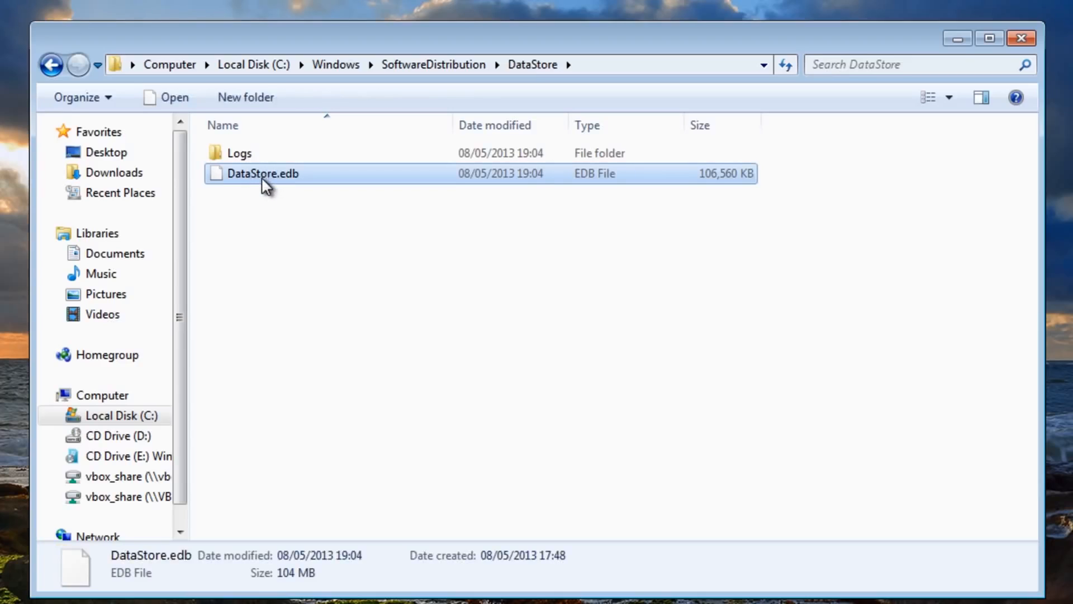
right_click(262, 179)
left_click(325, 444)
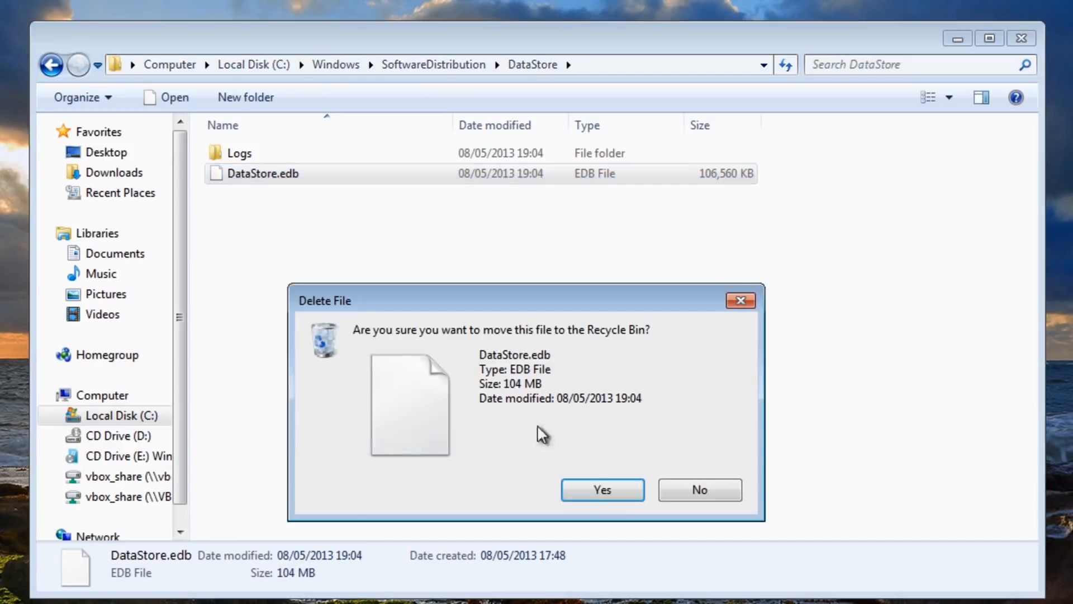
left_click(586, 489)
Step: Open the Logs folder in DataStore and delete all of its files, confirming the deletion
double_click(239, 152)
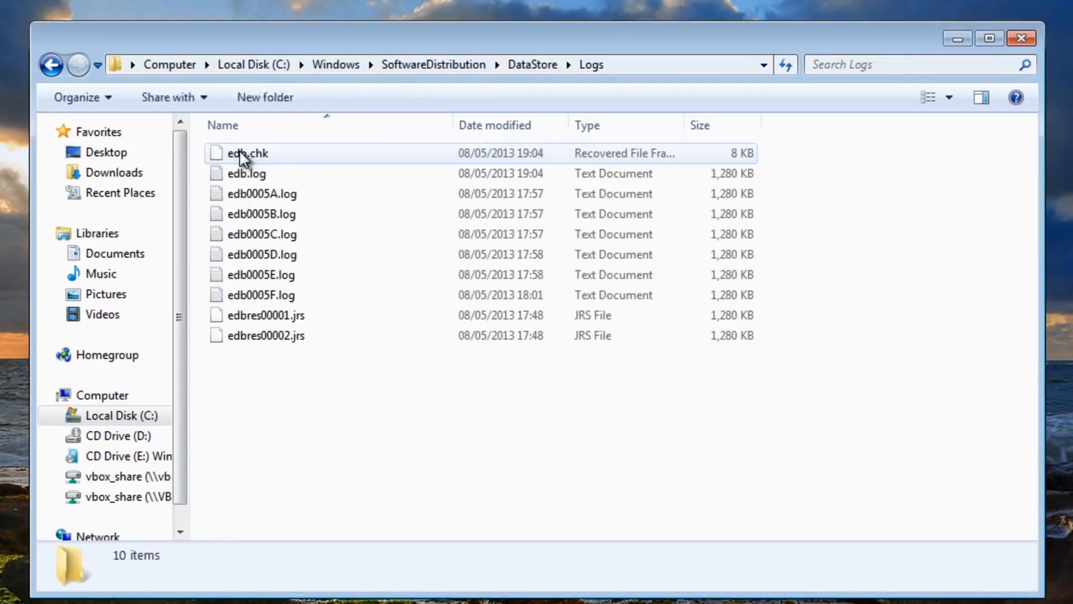
left_click_drag(391, 371, 235, 132)
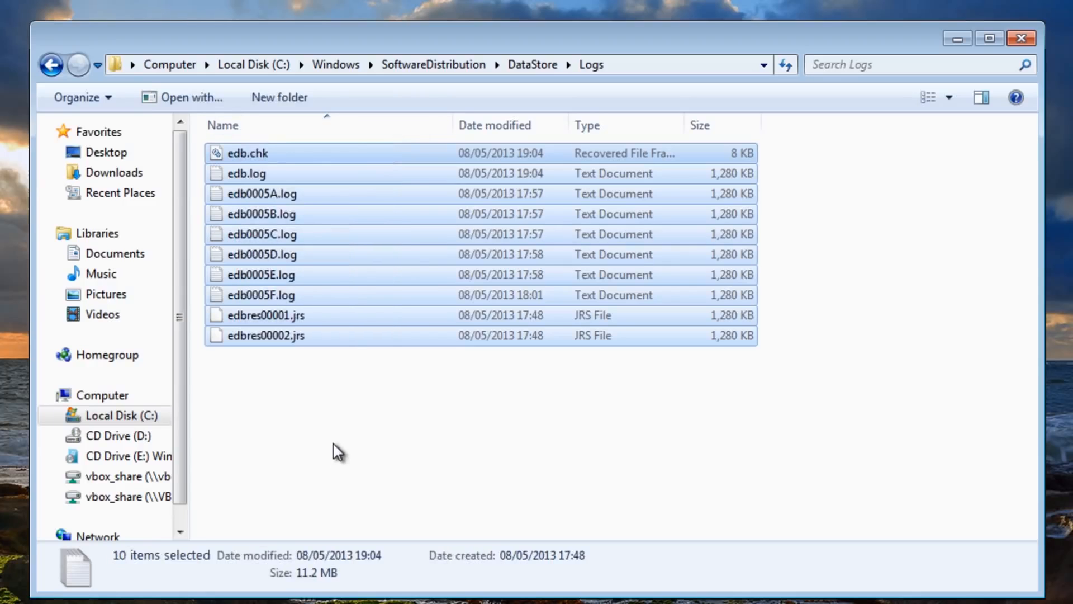
key("Delete")
left_click(609, 431)
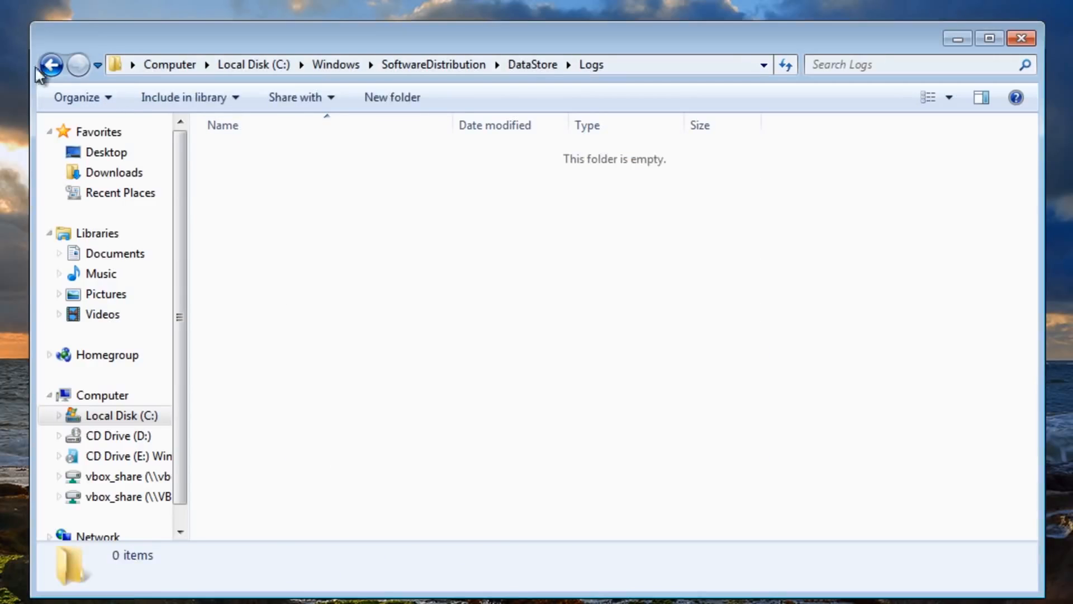
Step: Return to the SoftwareDistribution folder and open PostRebootEventCache to check for files to clear
left_click(51, 65)
left_click(50, 65)
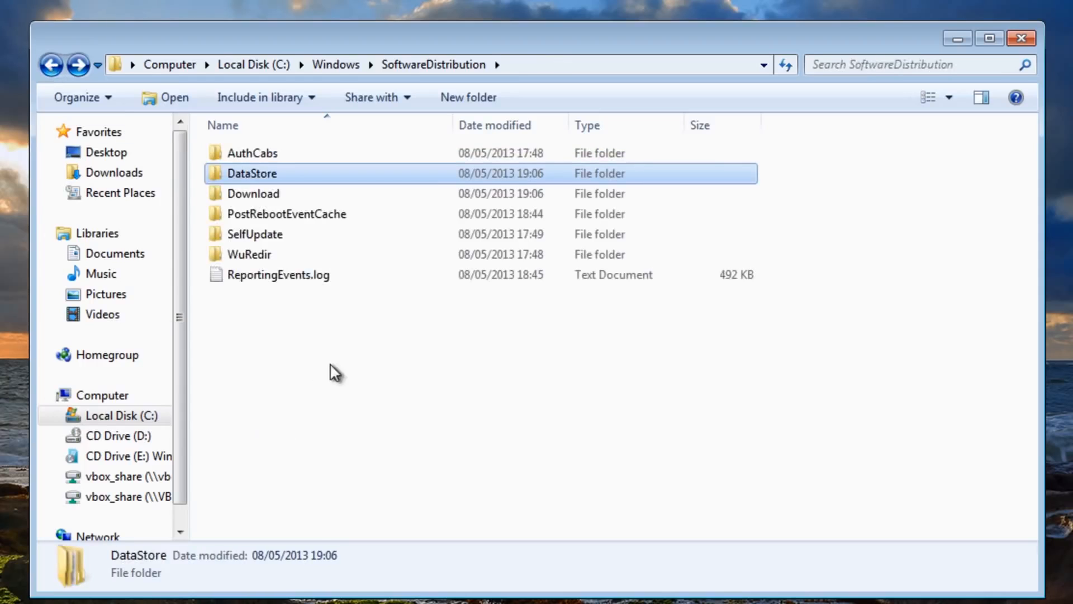
double_click(313, 216)
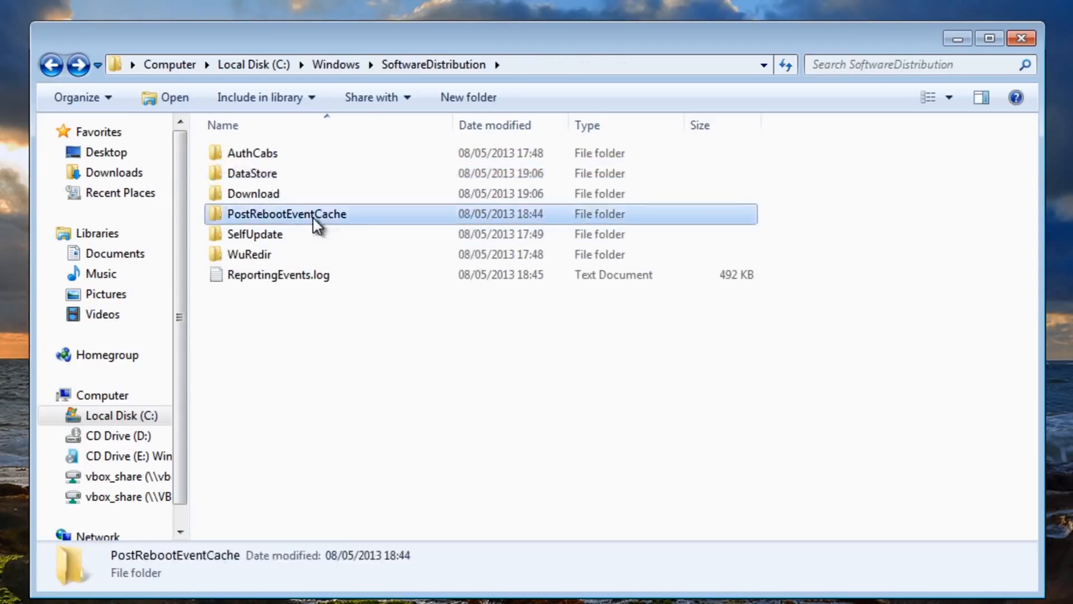
left_click_drag(607, 477, 267, 153)
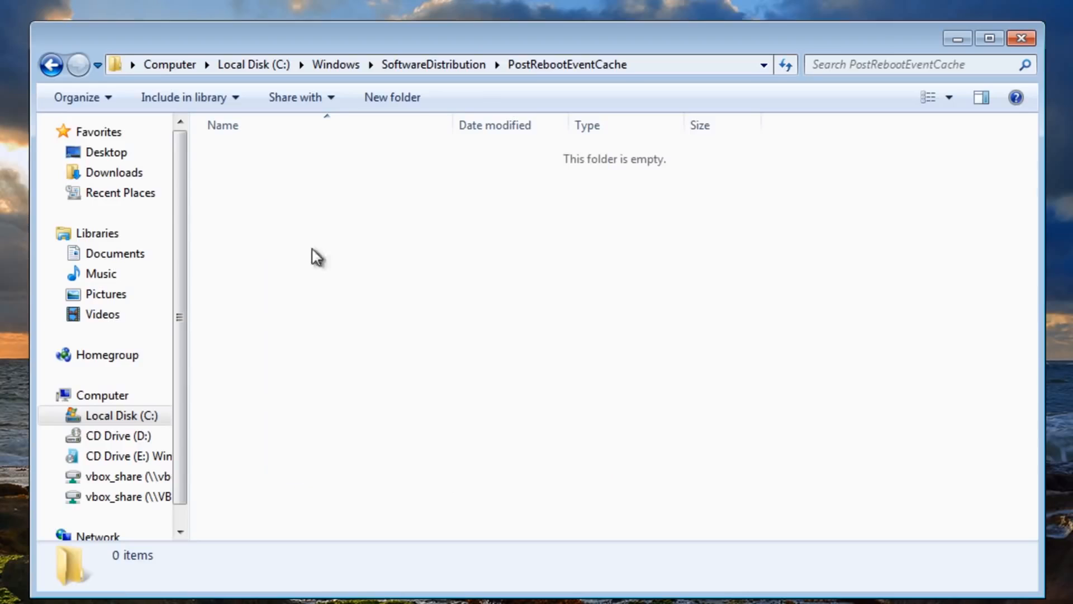
Step: Close the SoftwareDistribution folder window and start the Windows Update and BITS services with net start wuauserv and net start bits
left_click(51, 65)
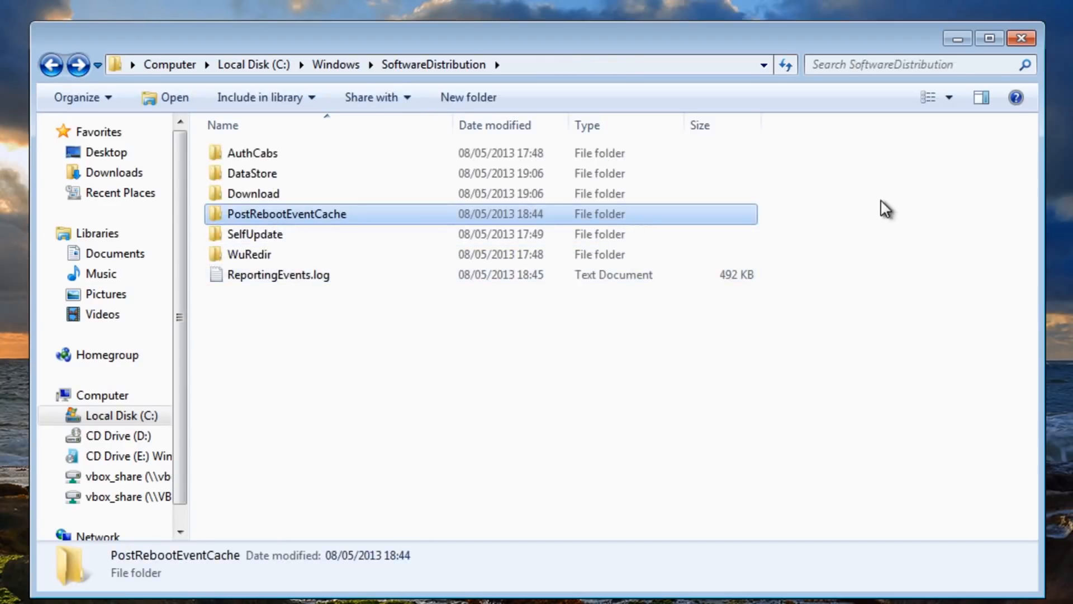
left_click(1025, 36)
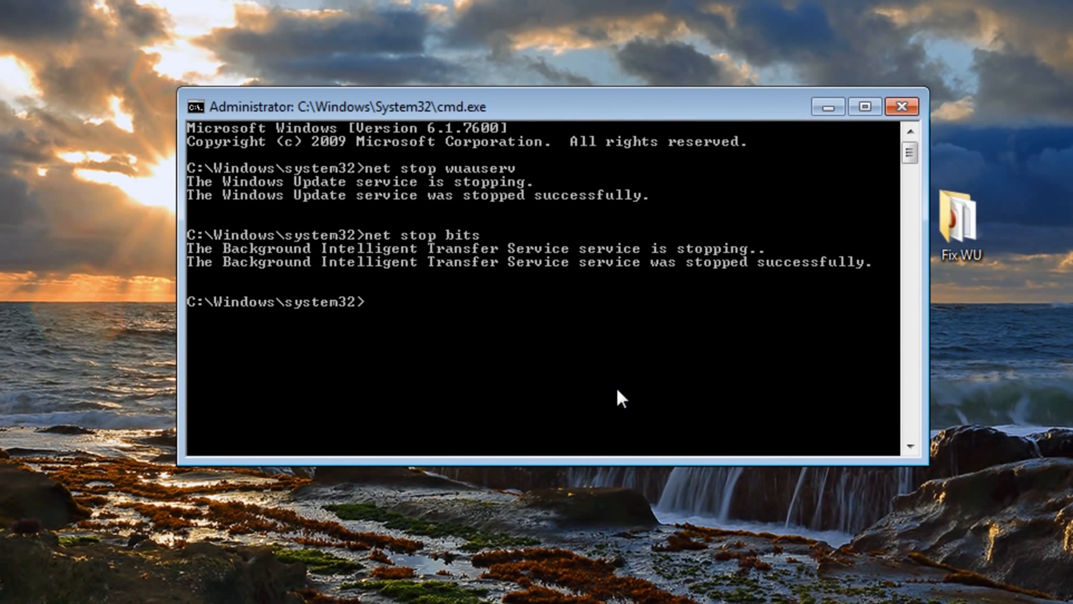
type("net start wuau")
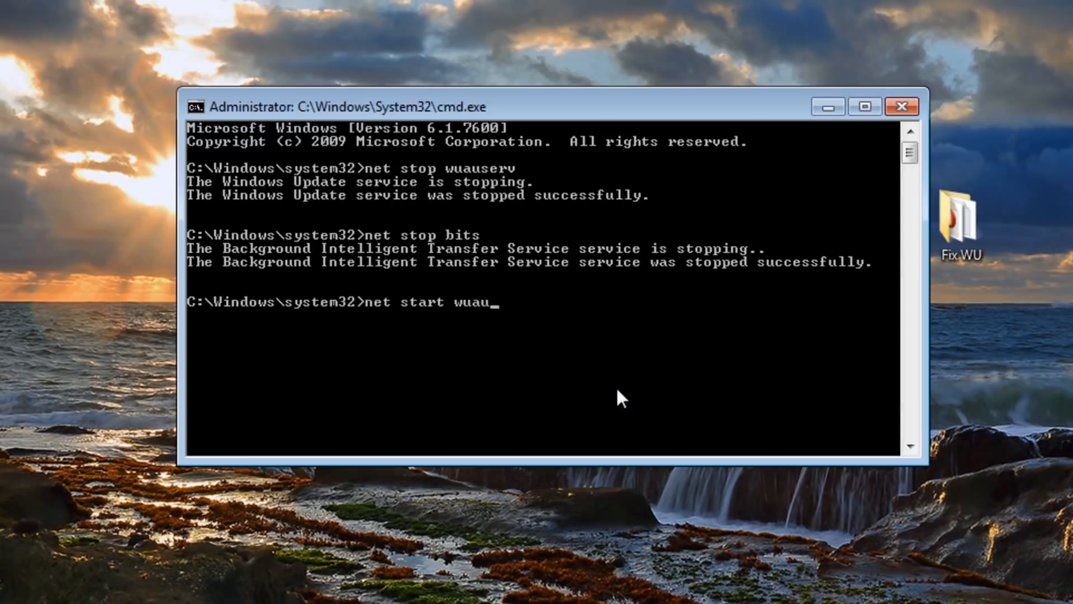
type("serv")
key("Return")
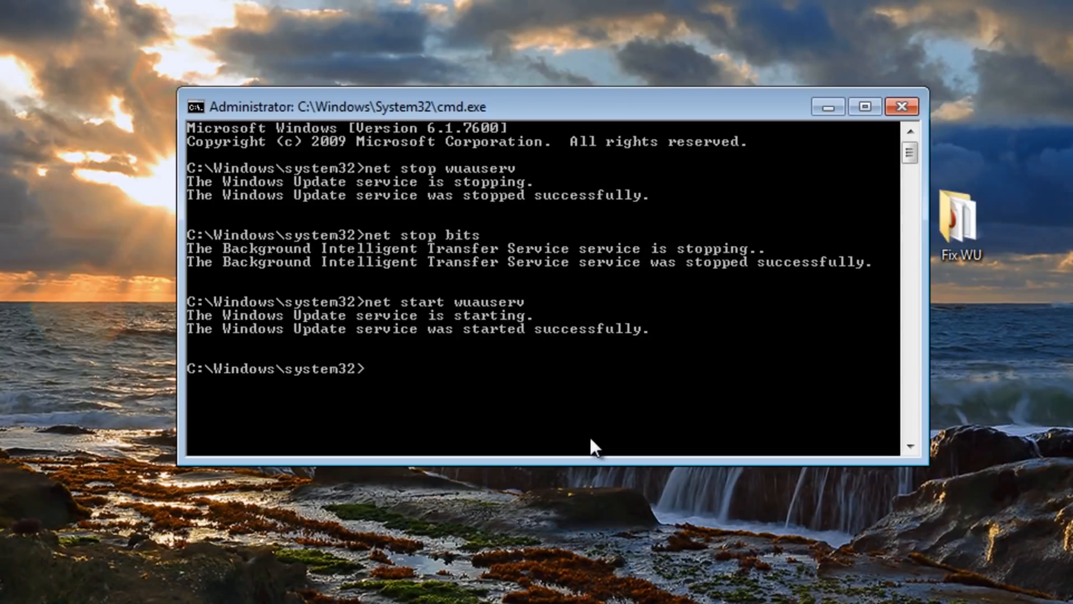
type("net start bits")
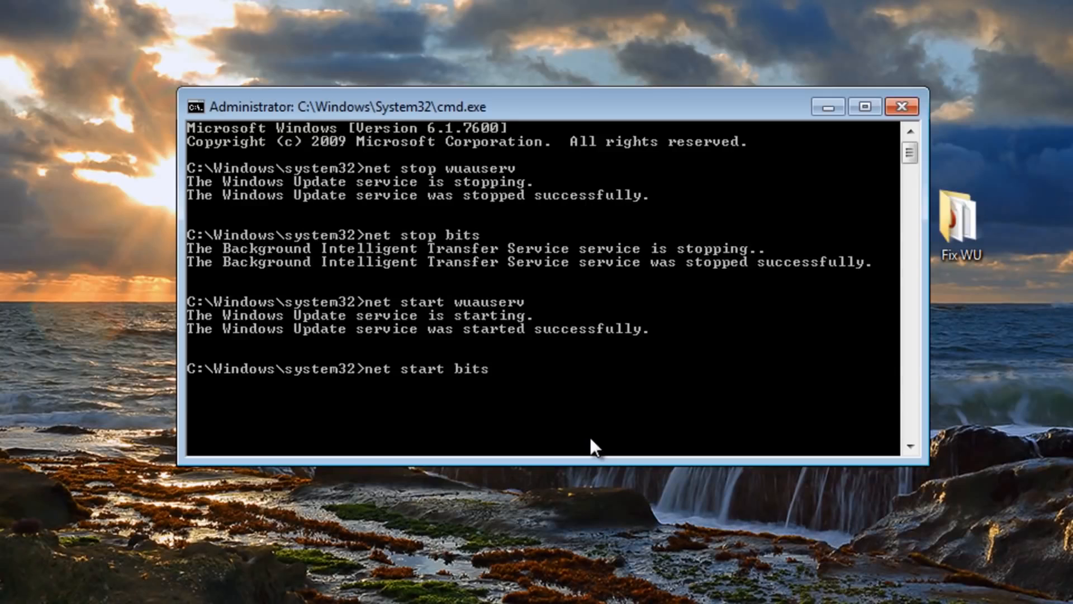
key("Return")
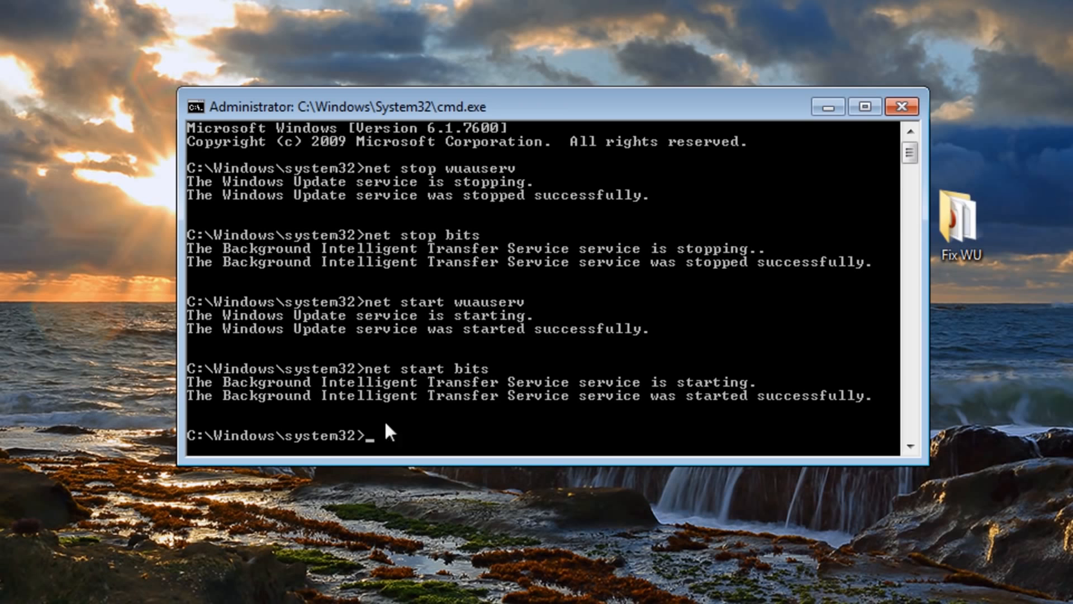
Step: Close the command prompt, restart the computer, and dismiss the Malwarebytes Anti-Malware notification on the desktop
left_click(901, 106)
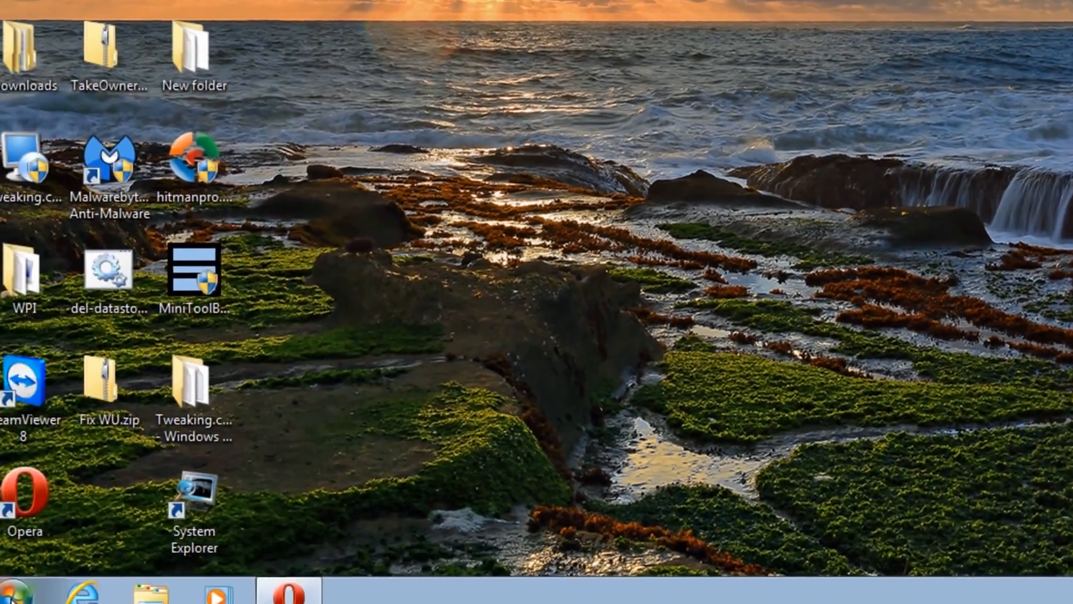
left_click(13, 601)
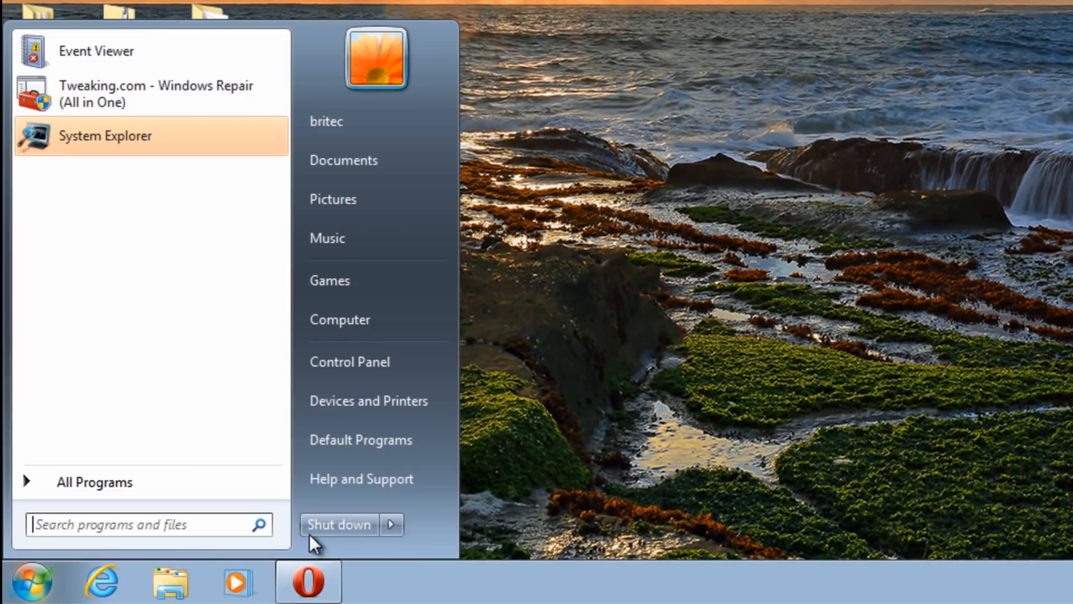
left_click(395, 525)
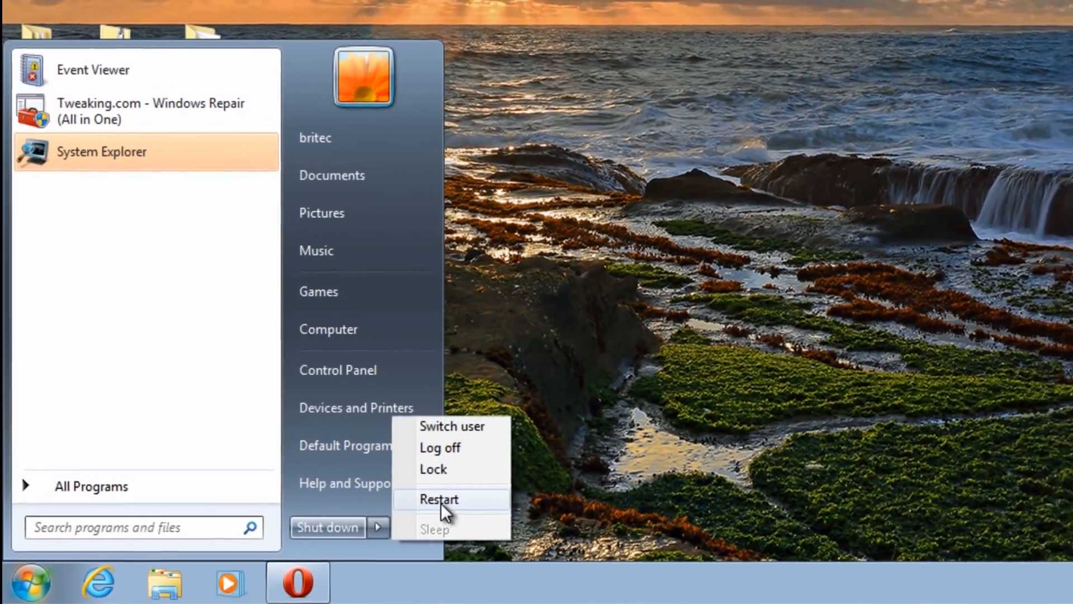
left_click(457, 497)
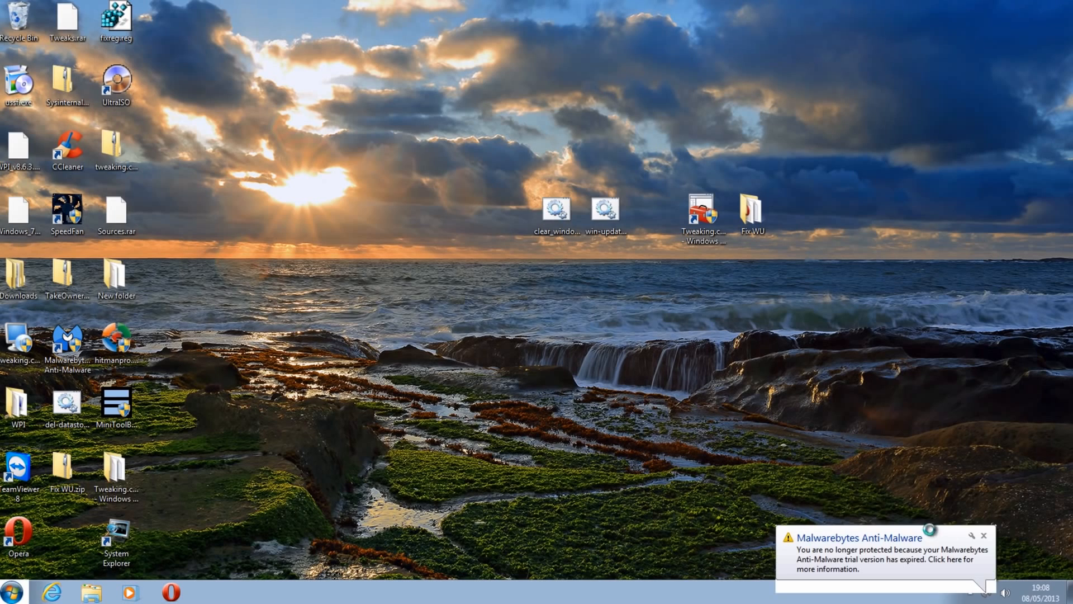
left_click(984, 536)
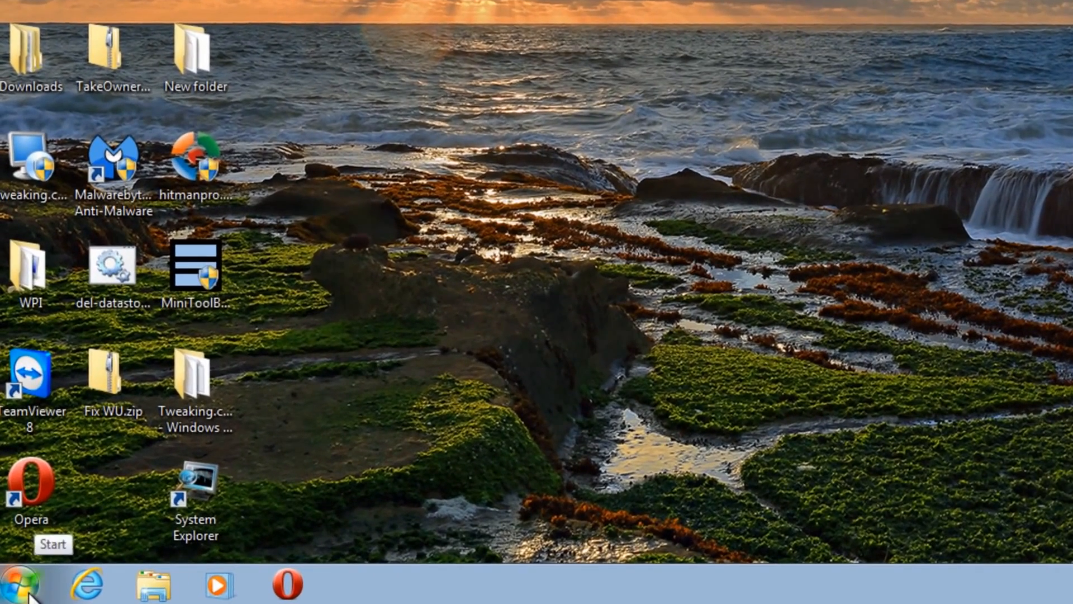
Step: Open Computer Management in a maximized window, expand Event Viewer, and widen the console tree to show full log names
left_click(28, 597)
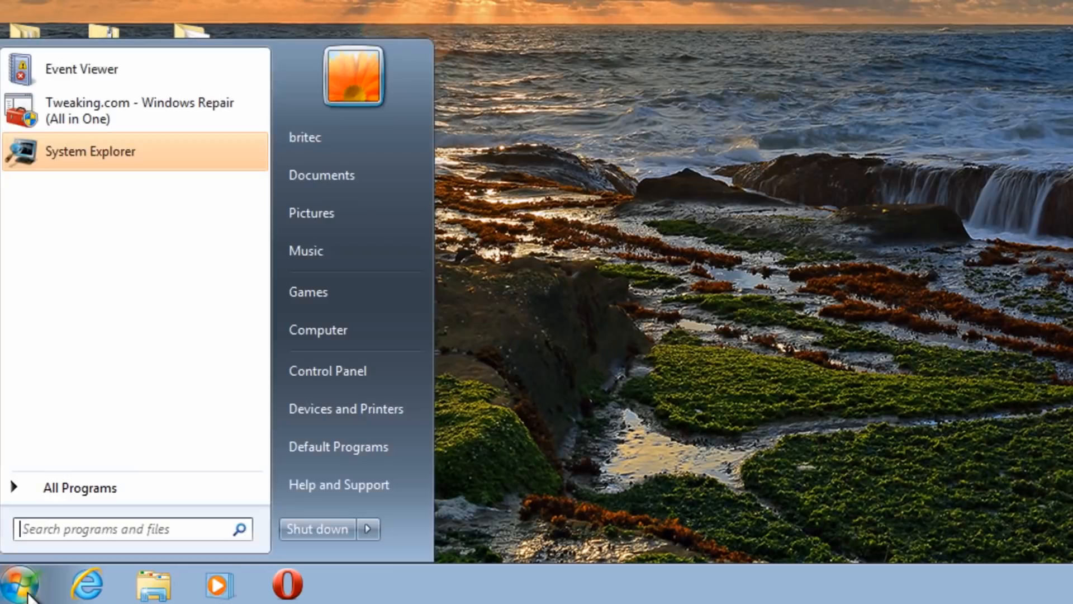
right_click(320, 332)
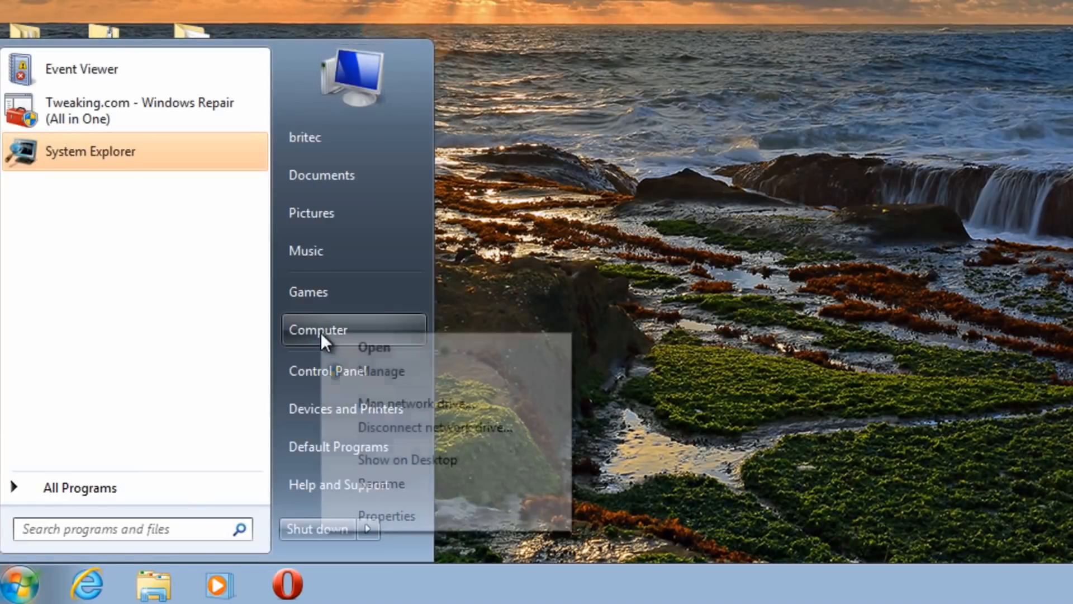
left_click(390, 372)
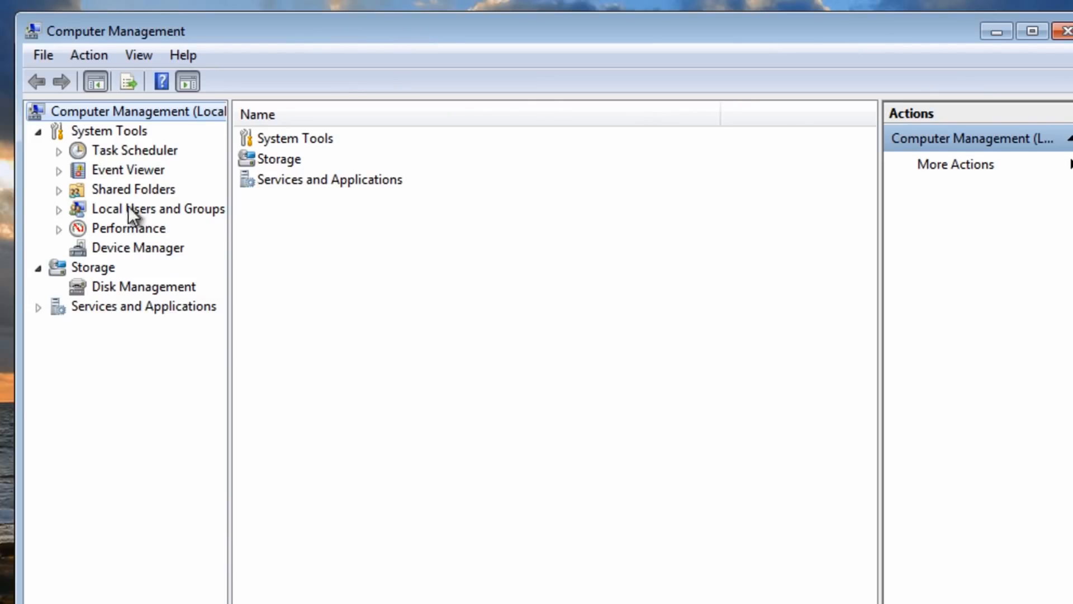
left_click(100, 170)
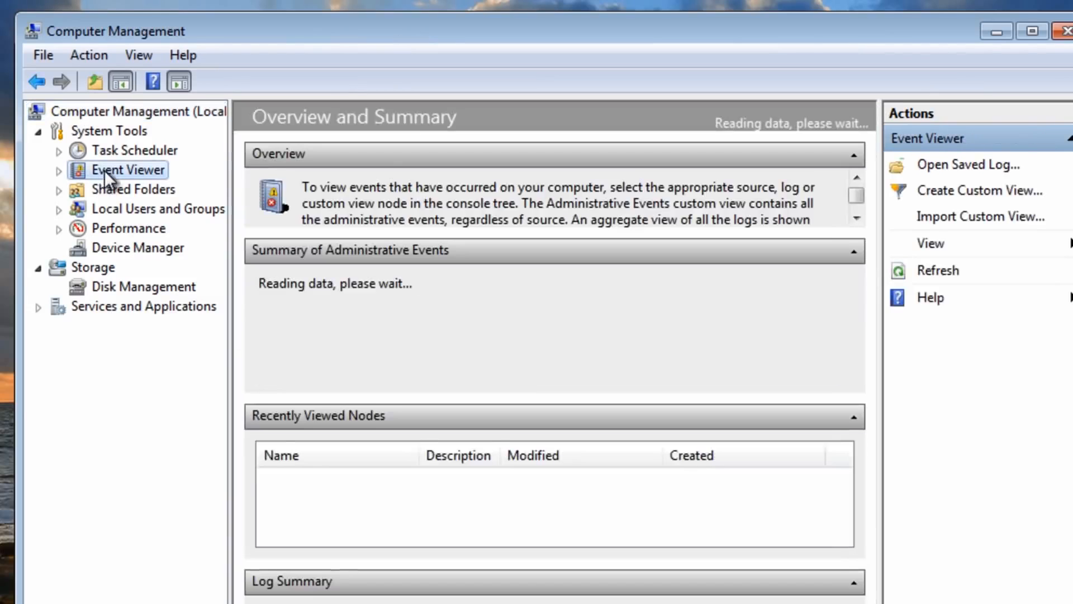
left_click(58, 171)
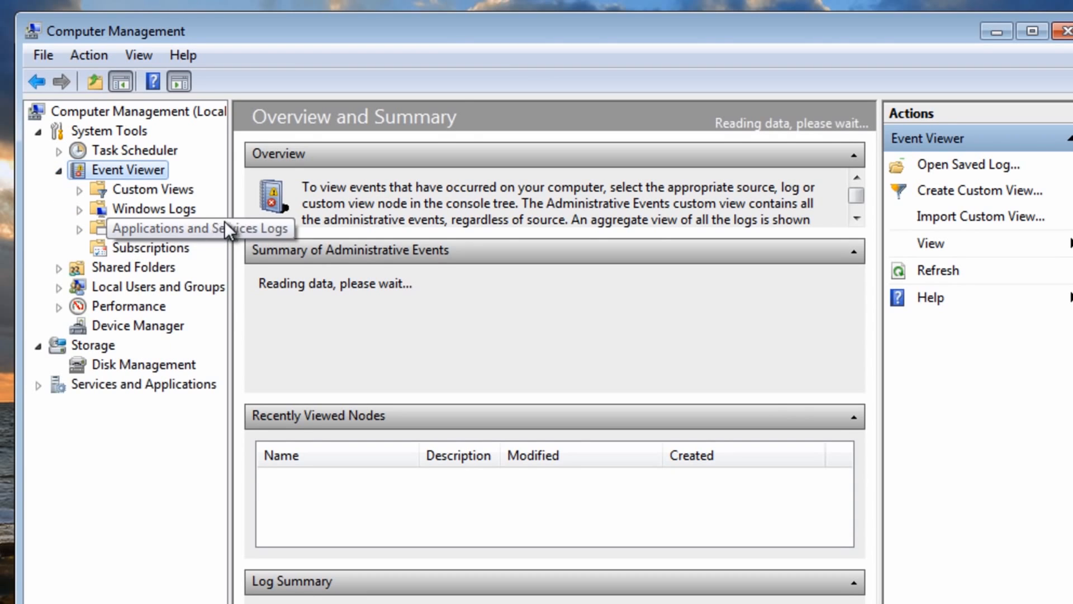
left_click(1032, 31)
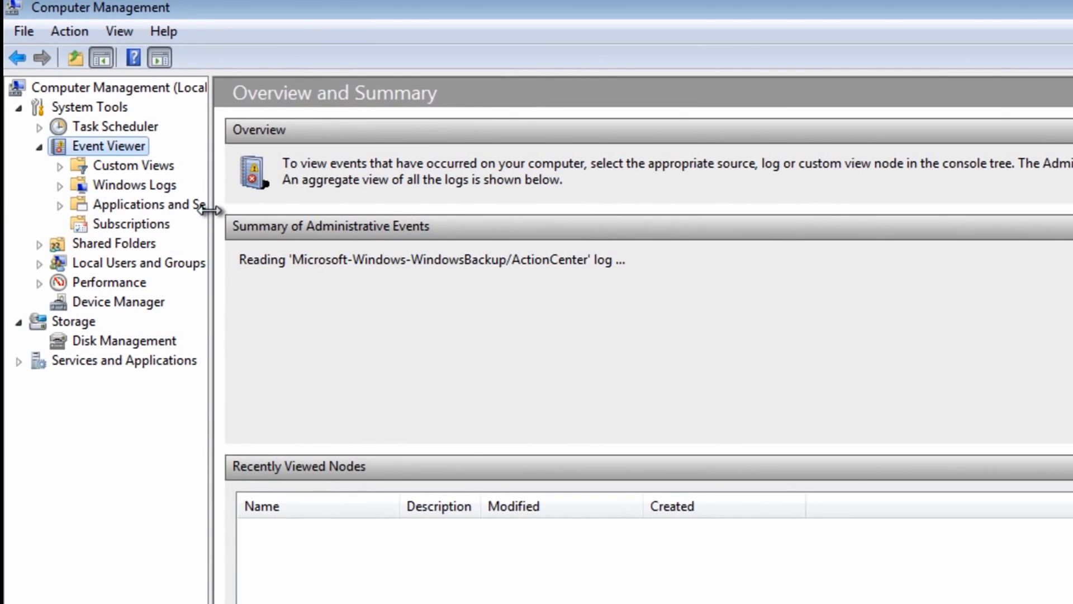
left_click_drag(209, 209, 320, 215)
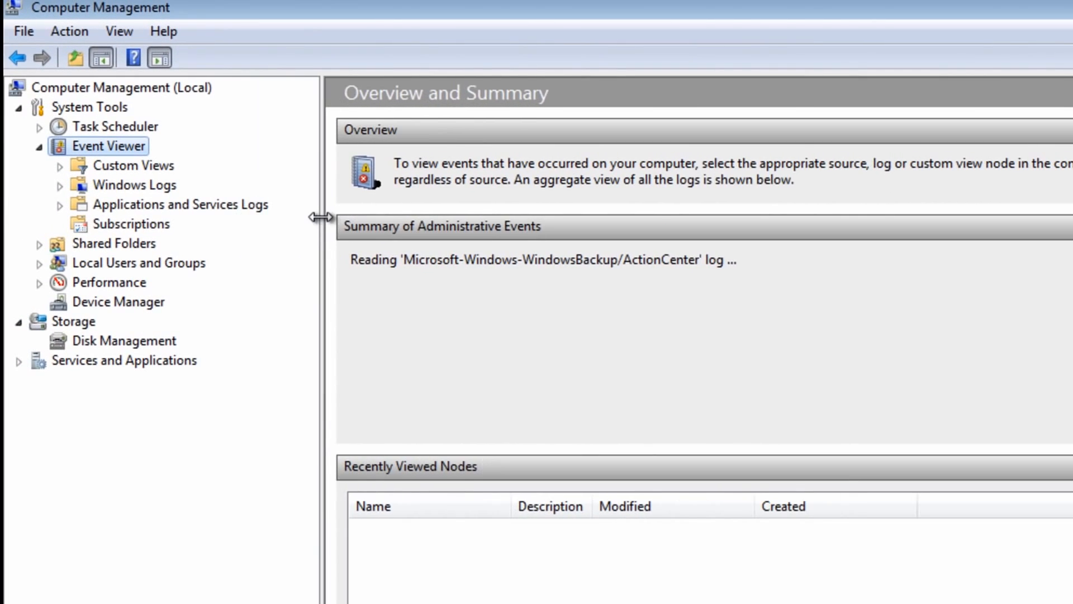
Step: Expand Applications and Services Logs down through Microsoft to its Windows subfolder
left_click(218, 207)
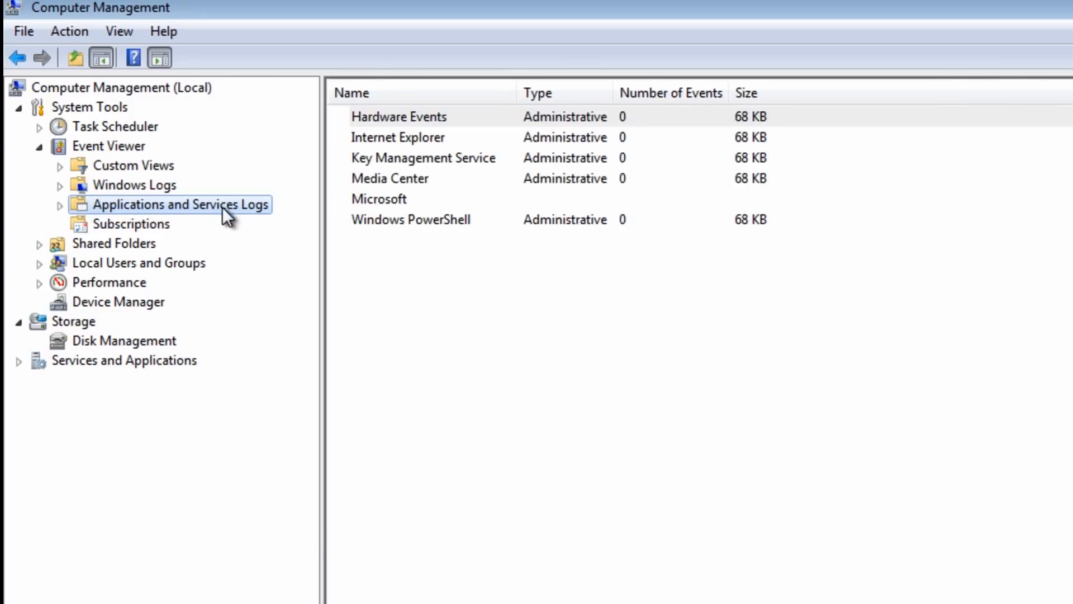
left_click(61, 206)
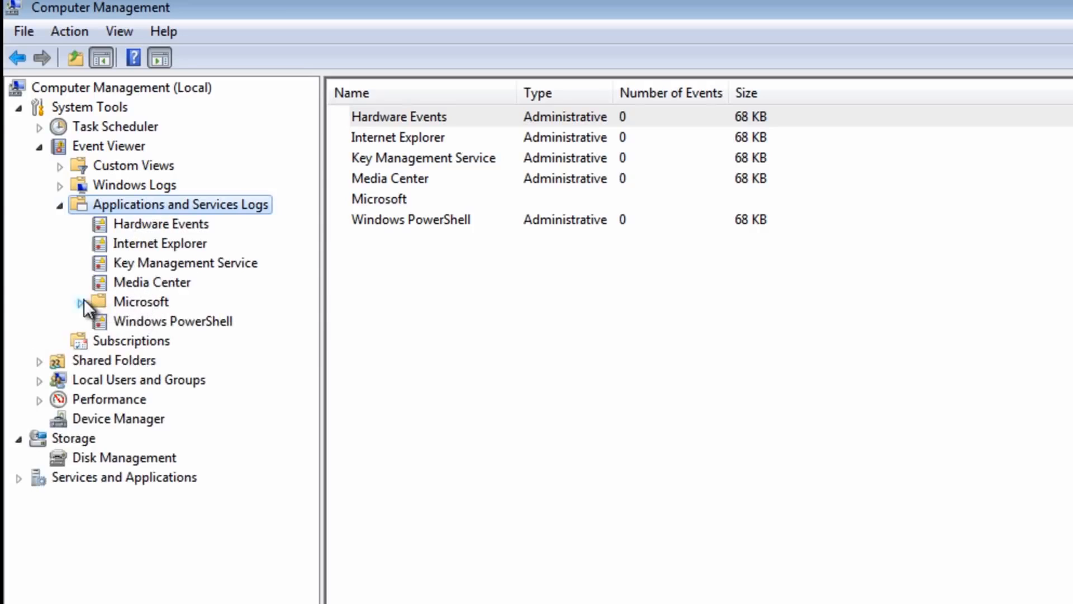
left_click(126, 305)
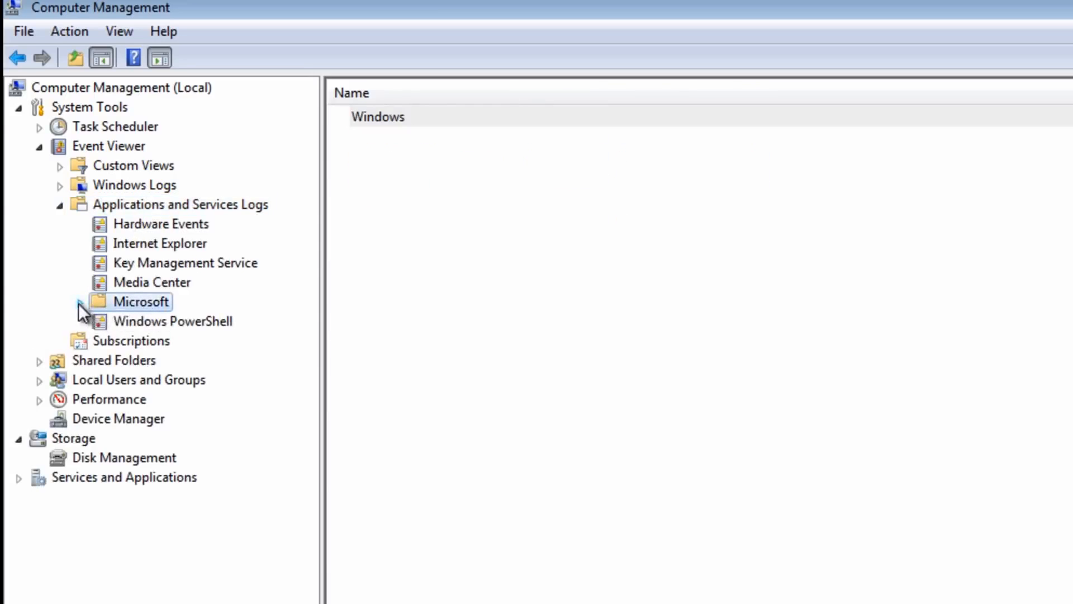
left_click(80, 303)
left_click(102, 323)
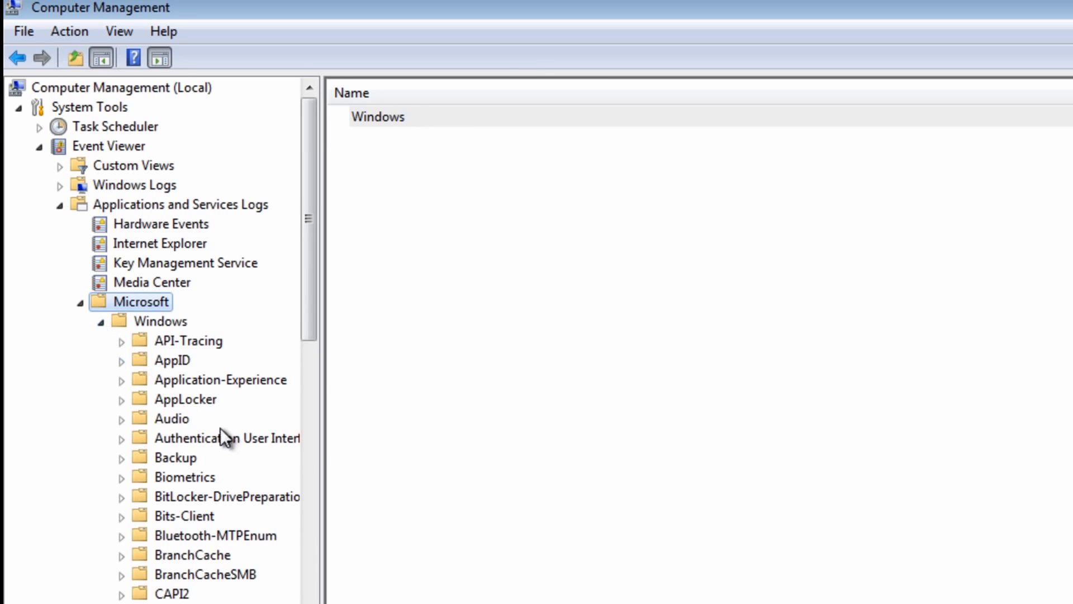
Step: Find the WindowsUpdateClient folder among the Windows logs, expand it, and open its Operational log
left_click_drag(308, 327, 311, 603)
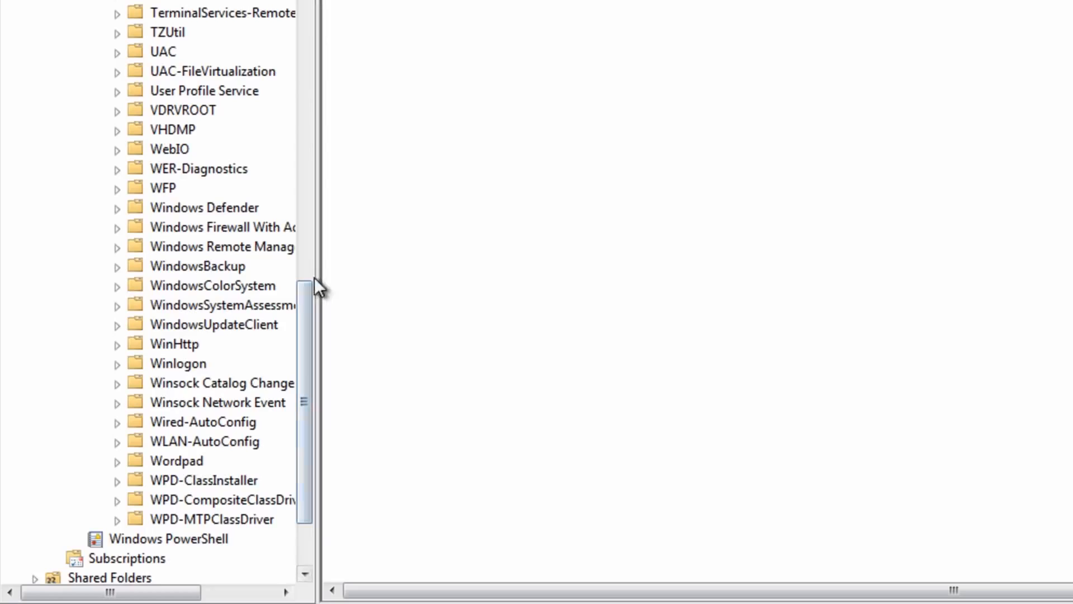
left_click(206, 325)
left_click_drag(317, 246, 379, 251)
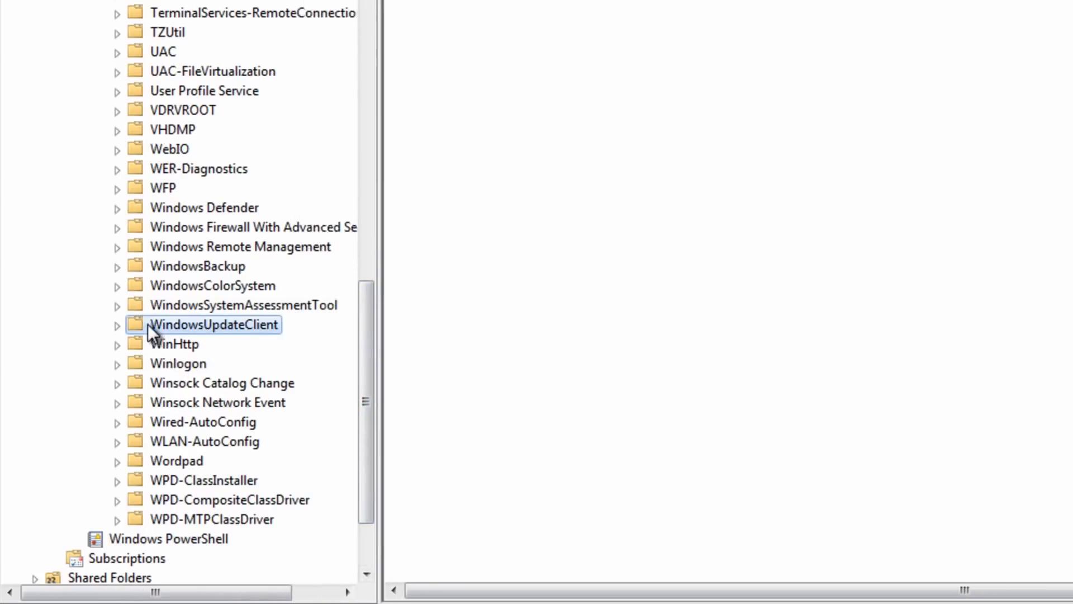
left_click(117, 325)
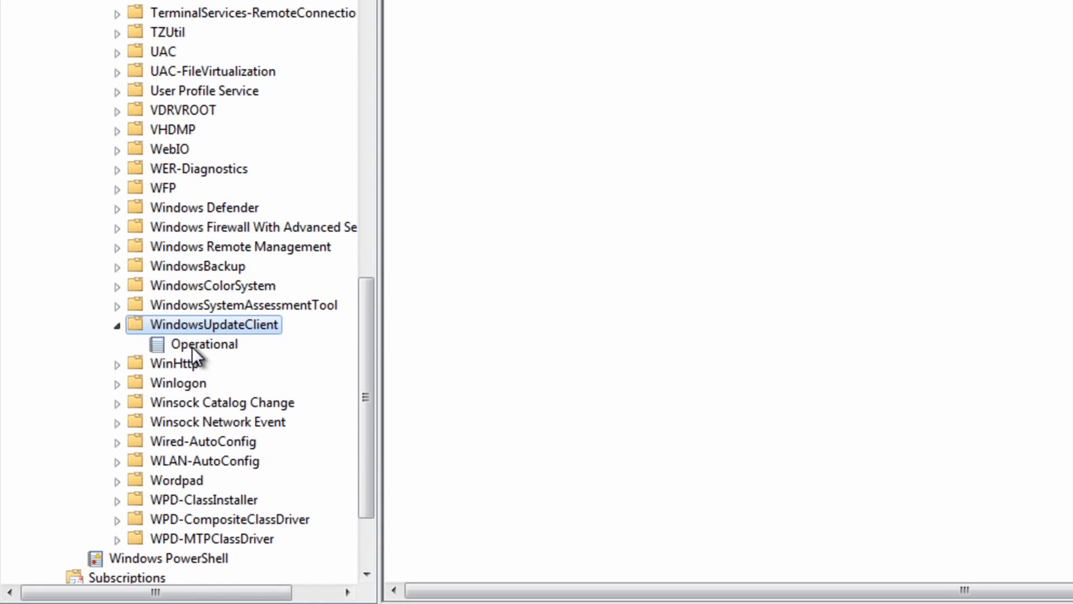
left_click(193, 347)
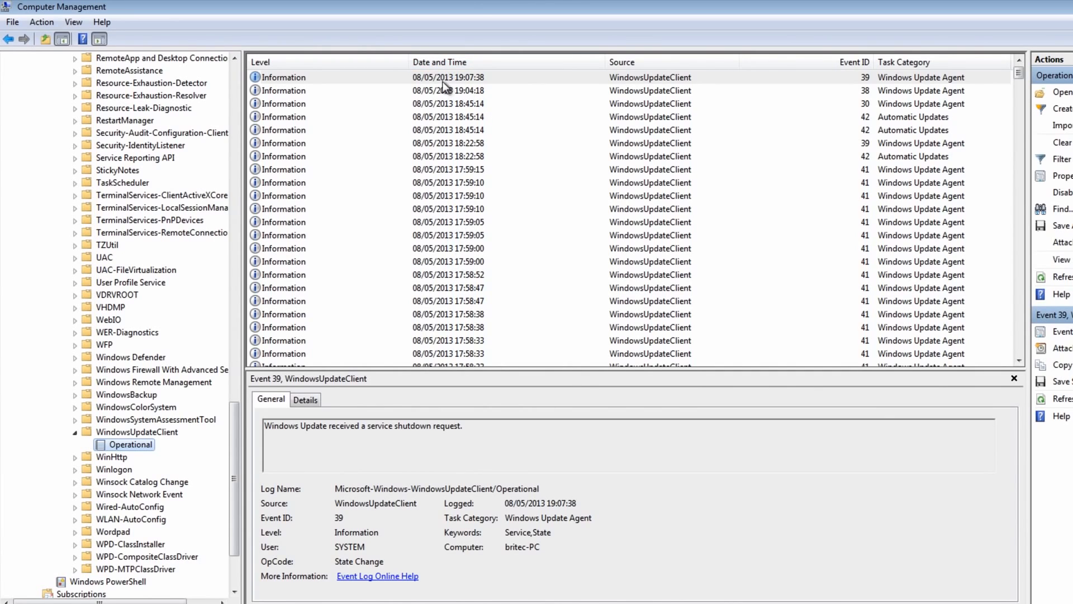
Step: Open the properties of the WindowsUpdateClient event with ID 38, examine its source and details, and close it
left_click(445, 88)
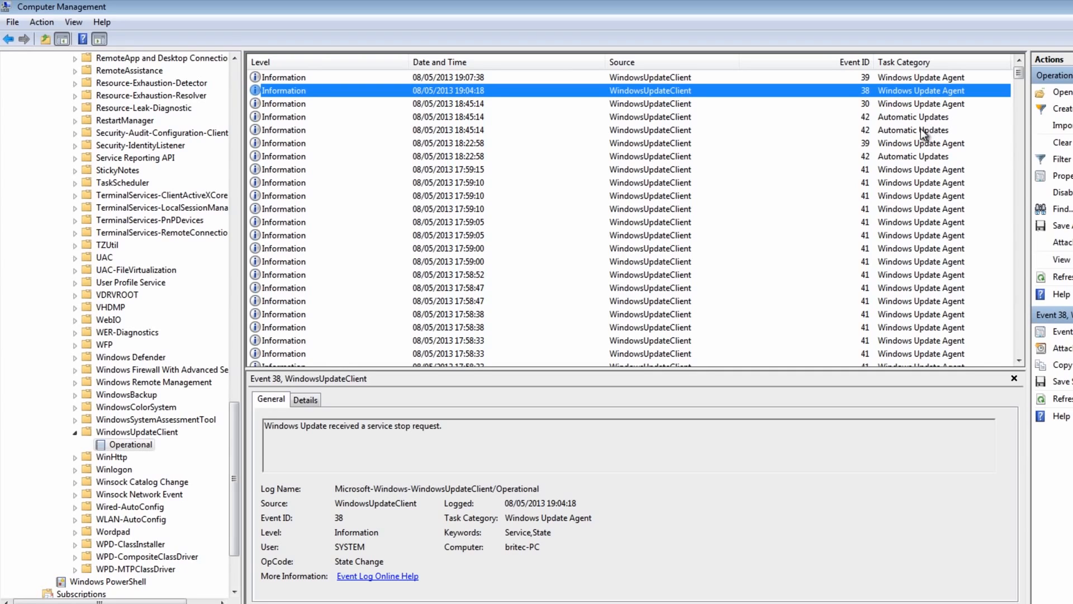
double_click(435, 92)
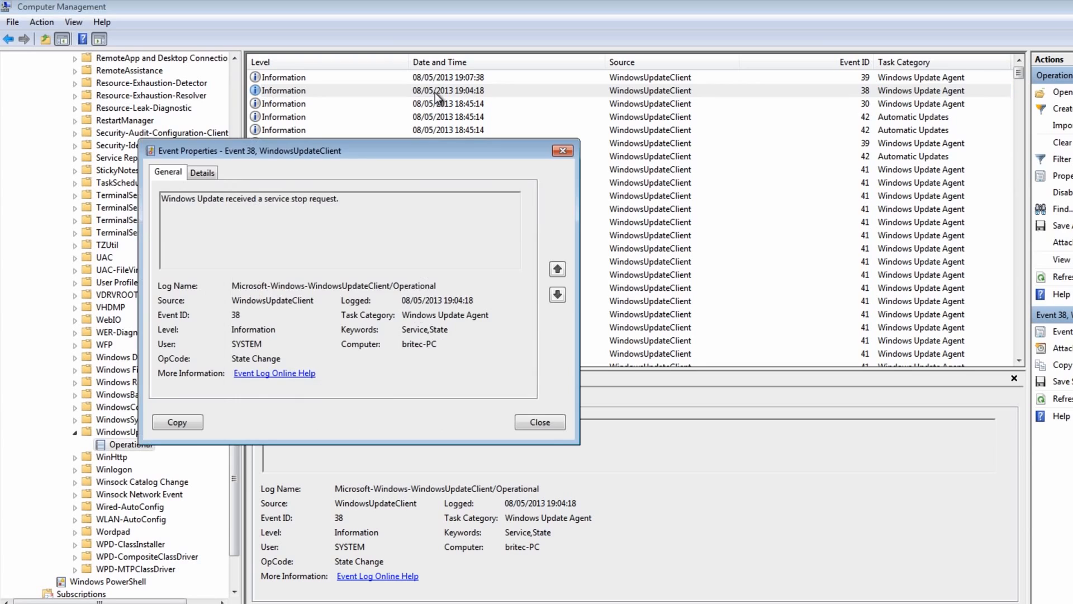
left_click_drag(353, 155, 504, 145)
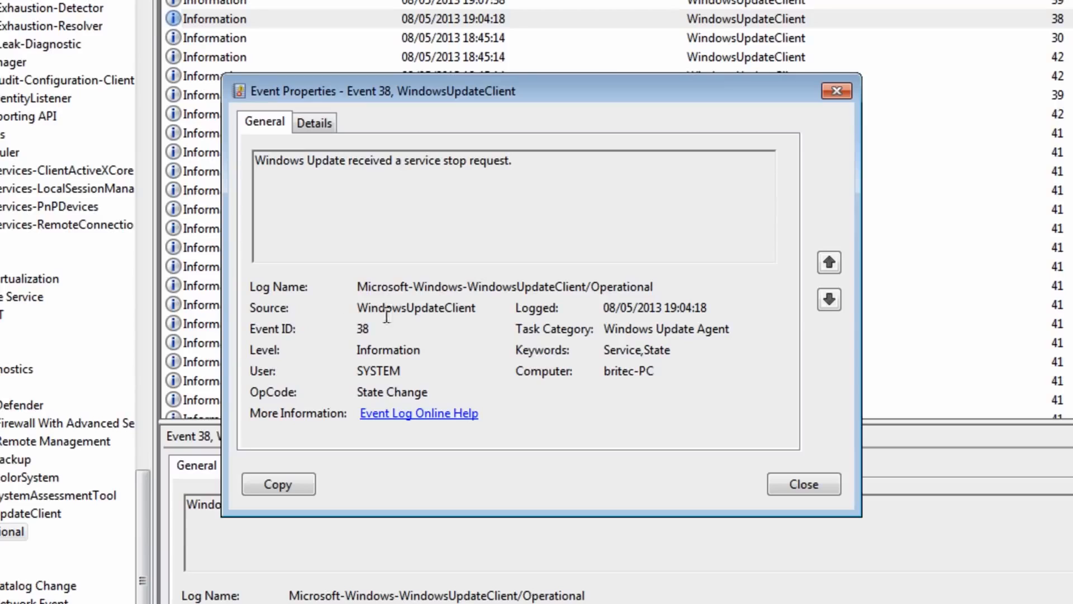
left_click_drag(480, 308, 359, 307)
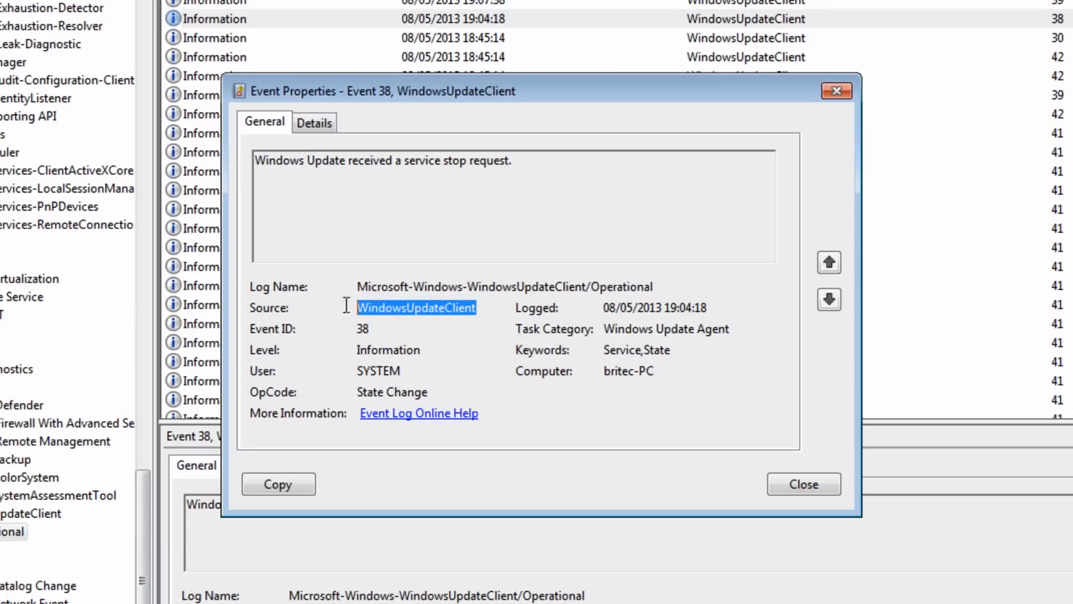
left_click(422, 343)
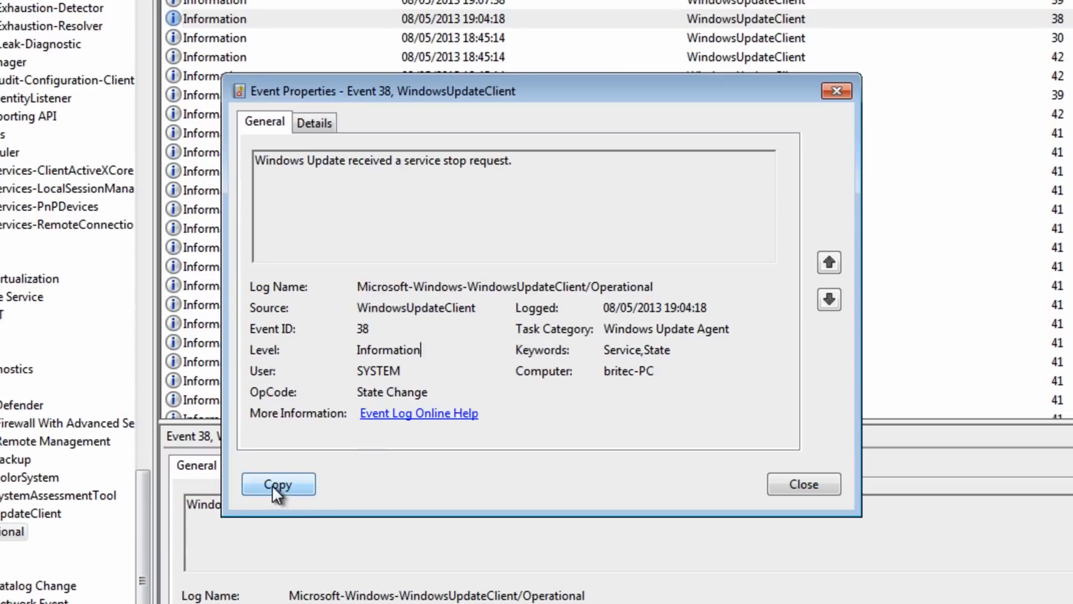
left_click(816, 475)
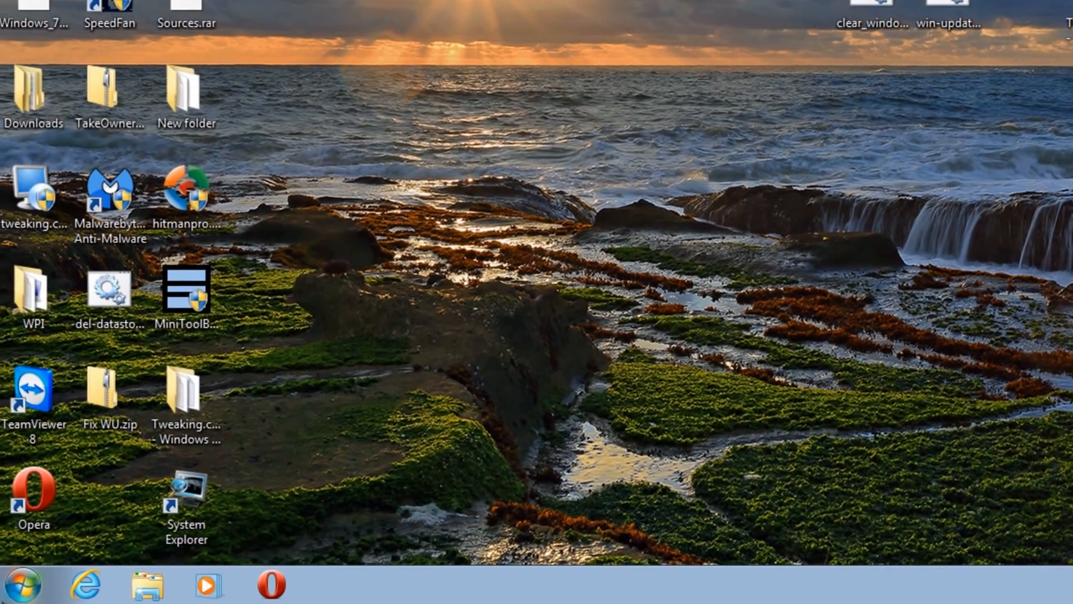
Step: Open Control Panel, search it for the troubleshooting tools, and open Troubleshooting
left_click(23, 584)
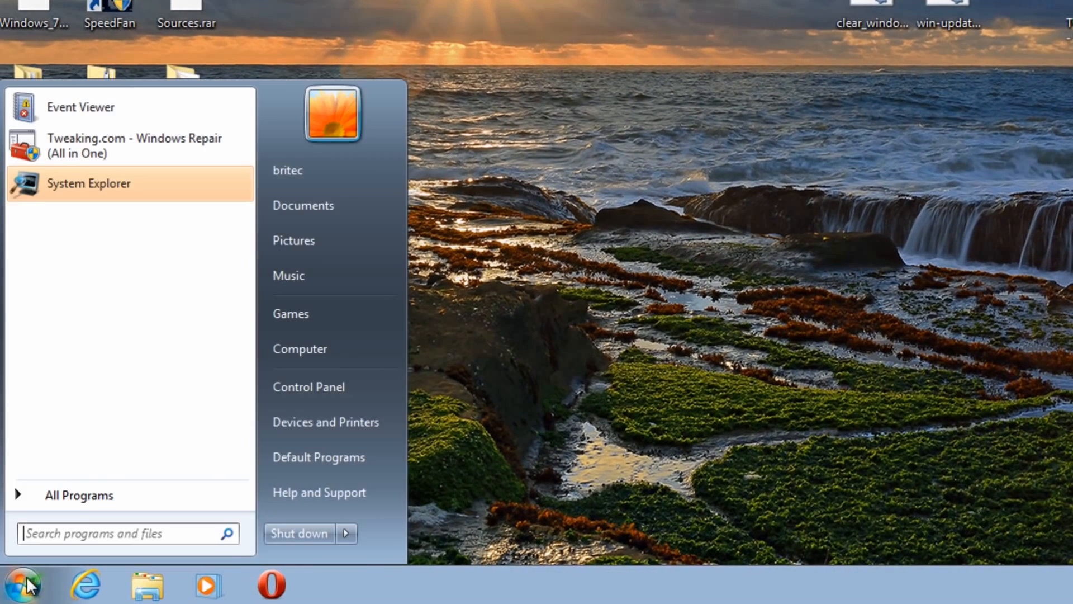
left_click(366, 385)
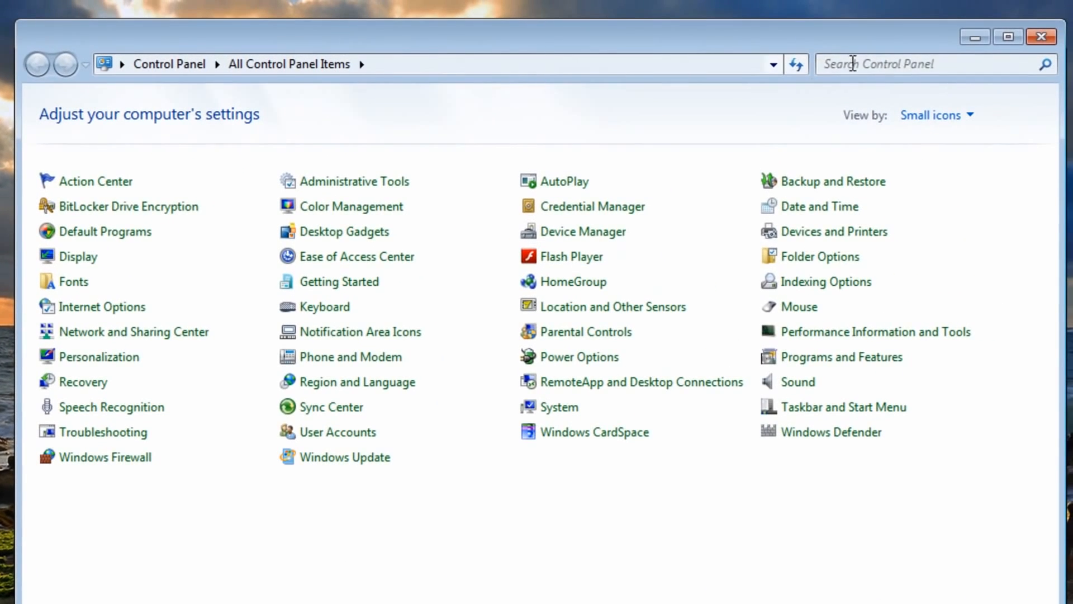
left_click(853, 63)
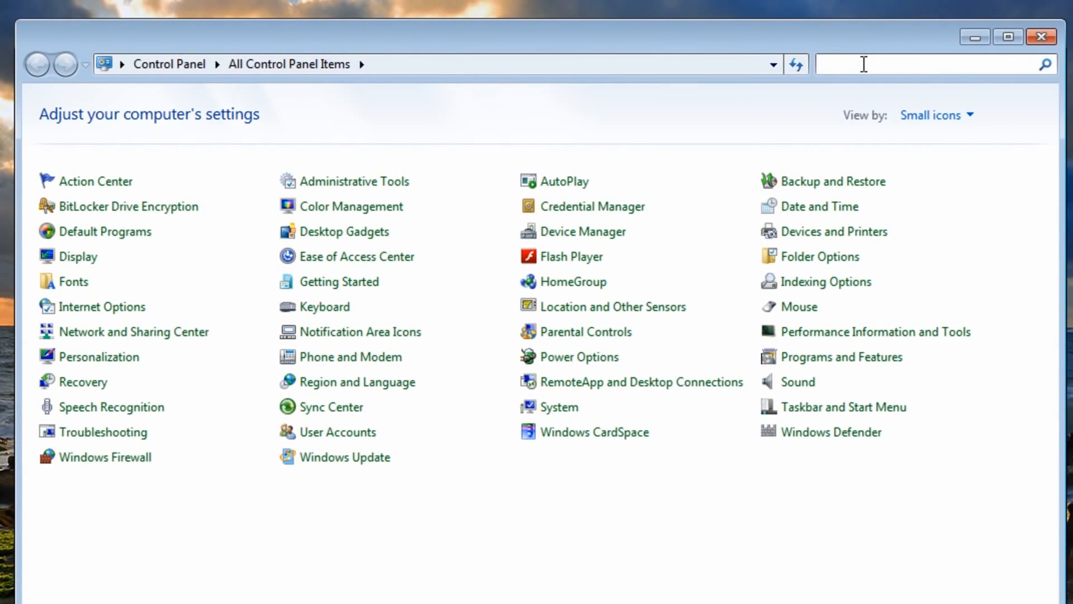
type("t")
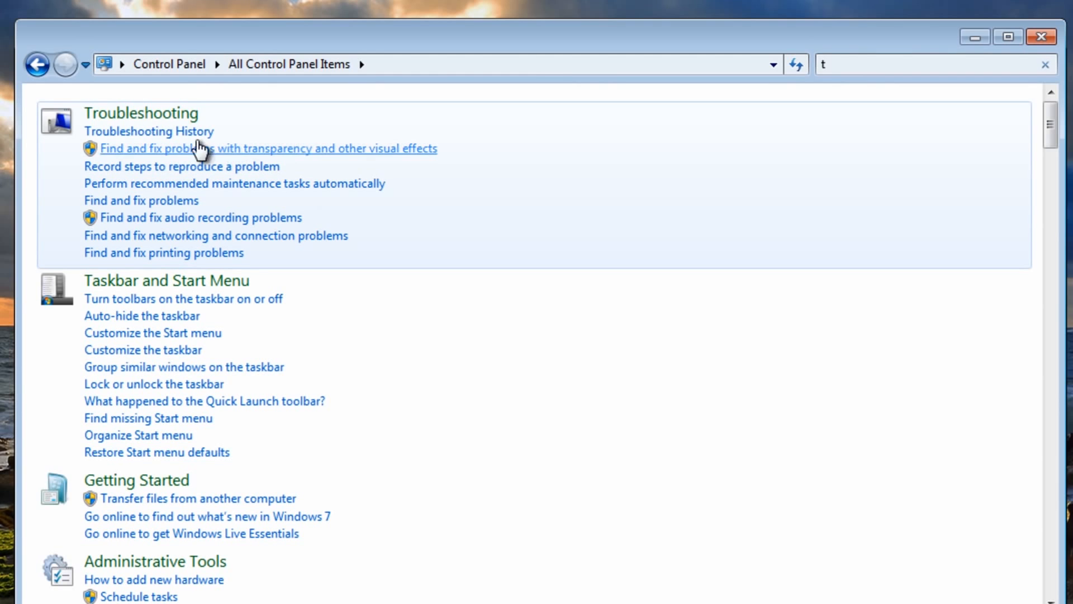
left_click(143, 119)
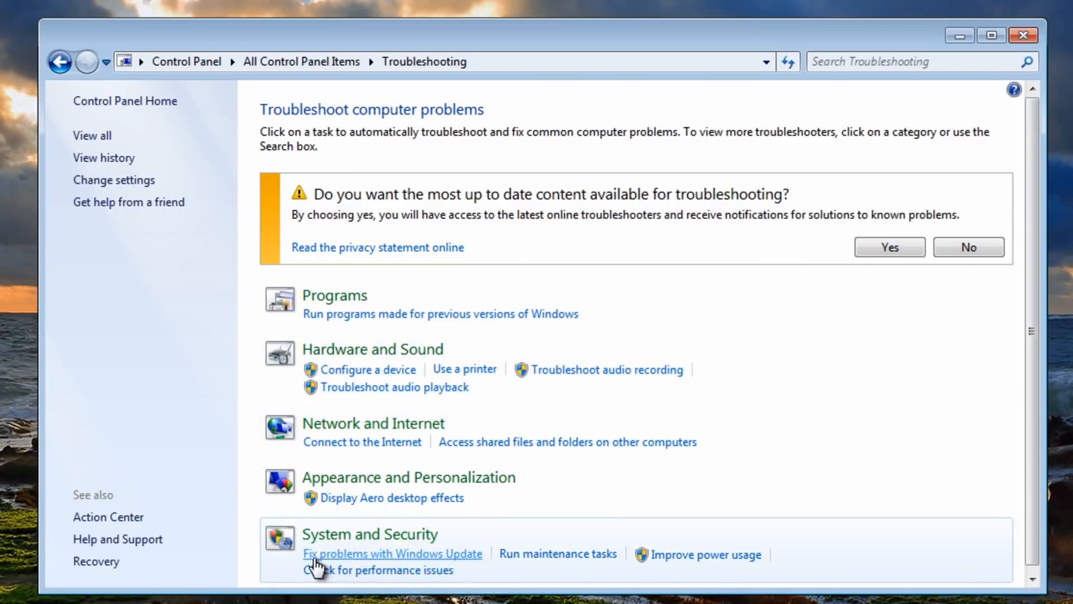
Step: Open the Windows Update troubleshooter, examine its advanced options, then cancel it and close the Troubleshooting window
left_click(413, 555)
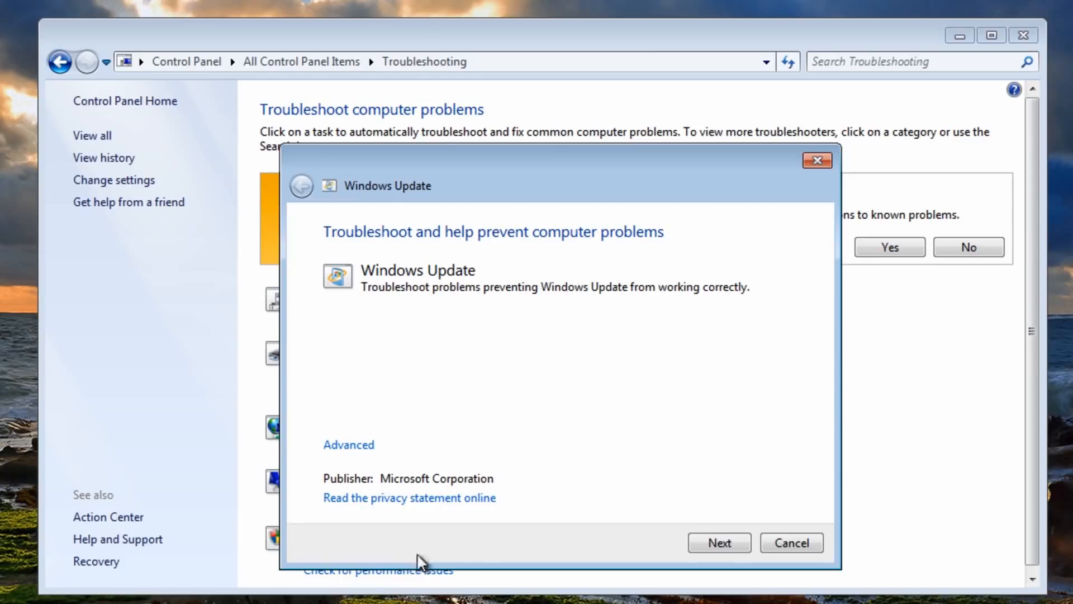
left_click(347, 445)
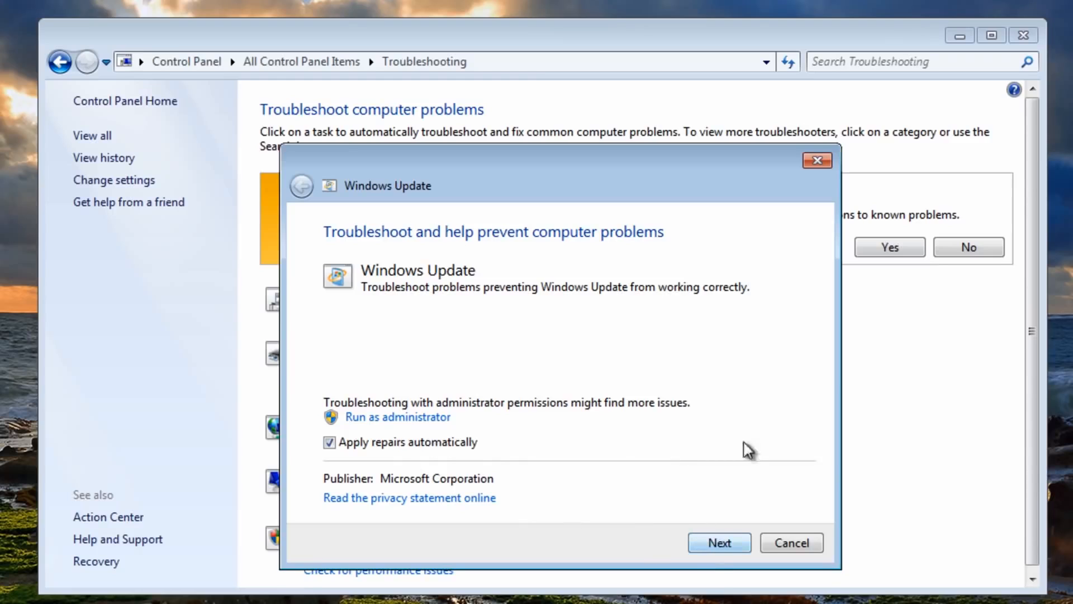
left_click(802, 543)
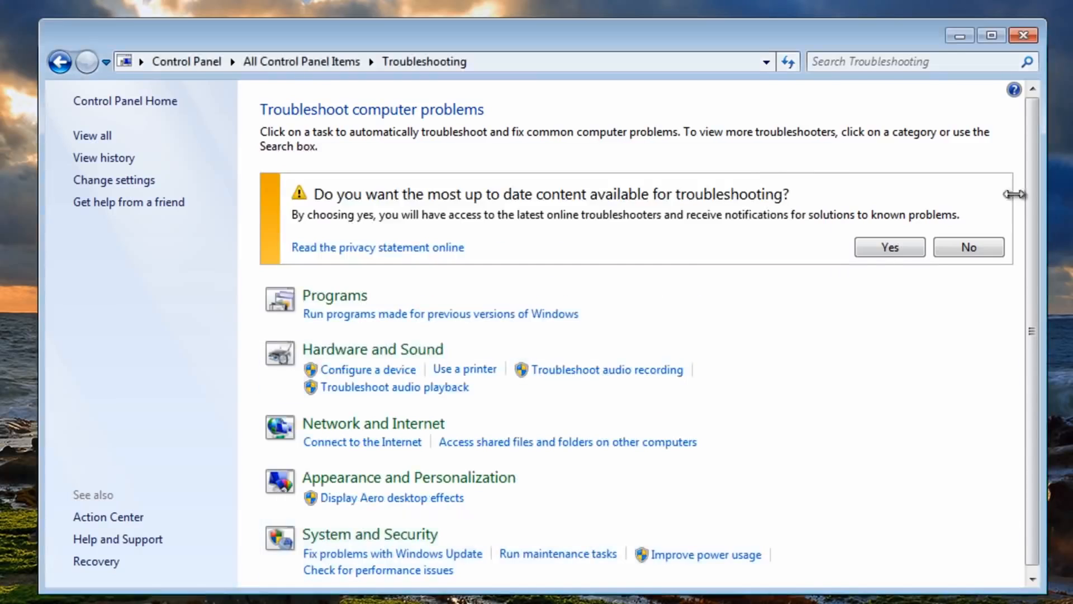
left_click(1024, 35)
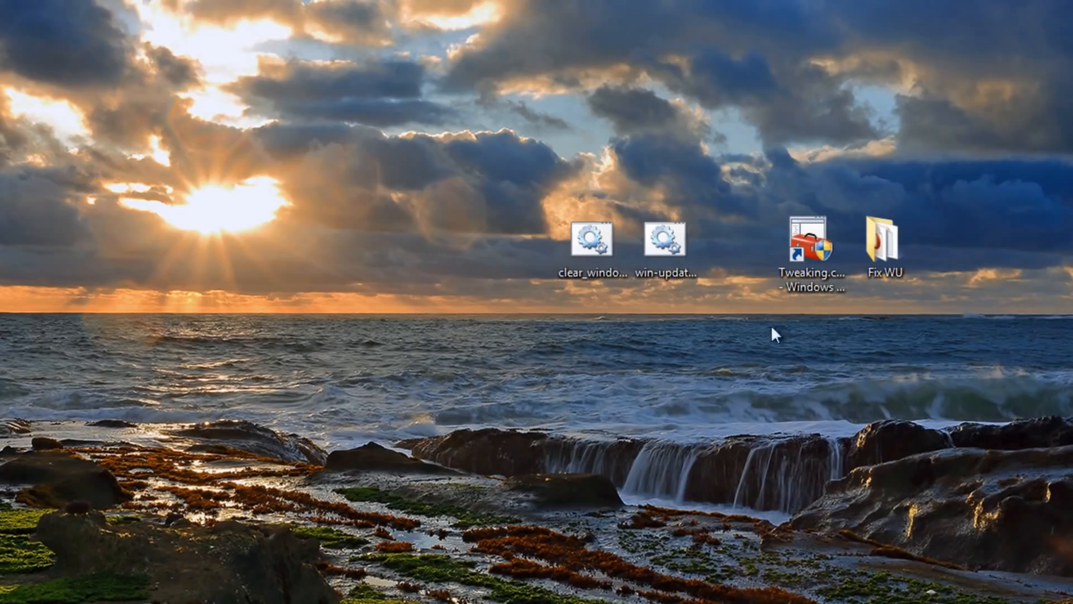
Step: Open the Fix WU folder on the desktop and run FixWU.exe as administrator, allowing it to make changes
left_click(563, 237)
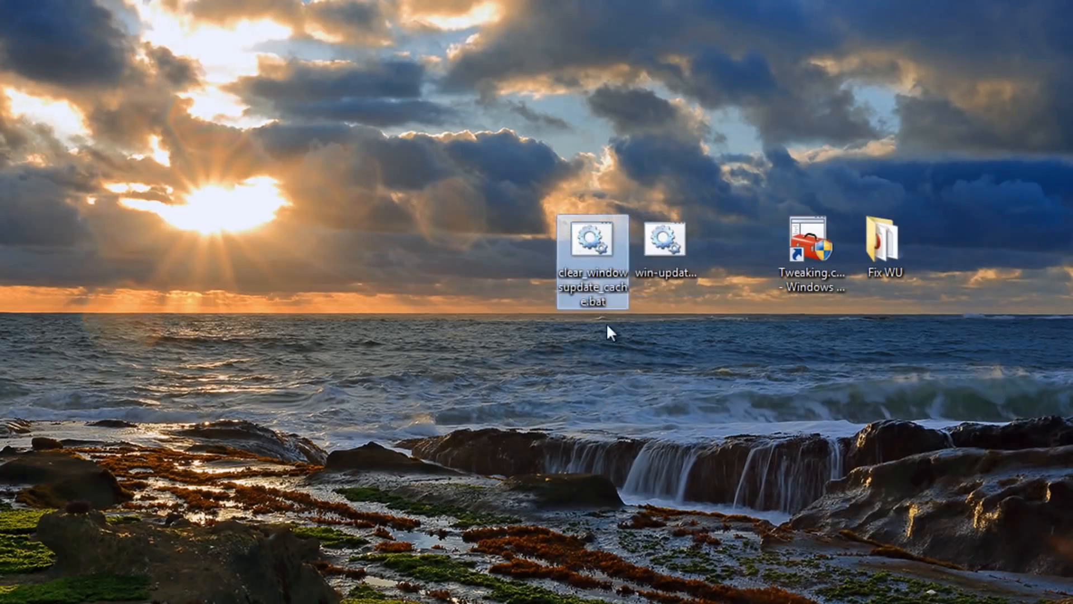
left_click(649, 256)
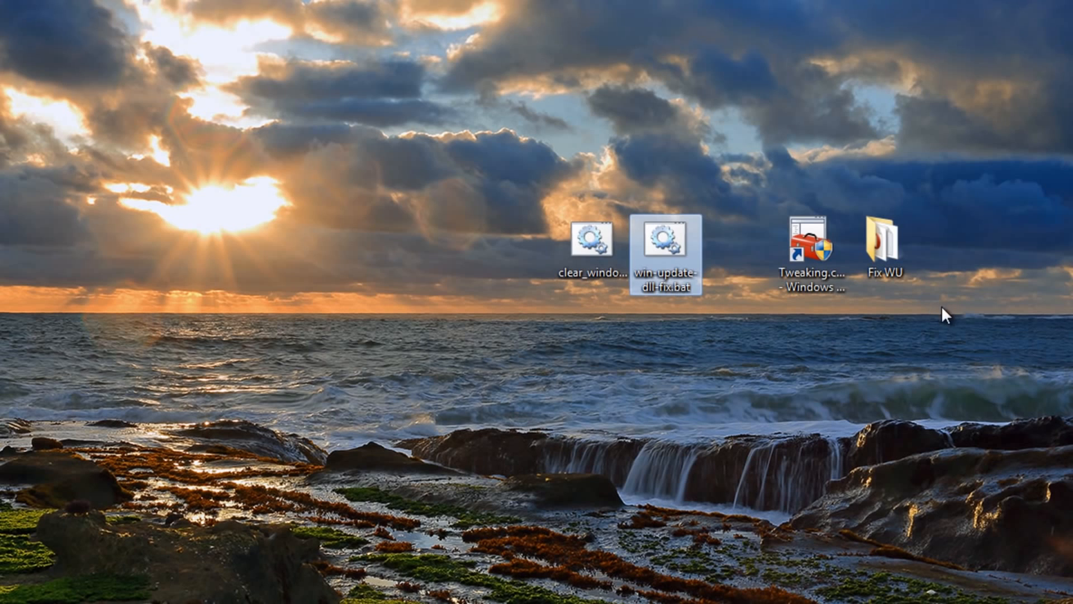
double_click(886, 246)
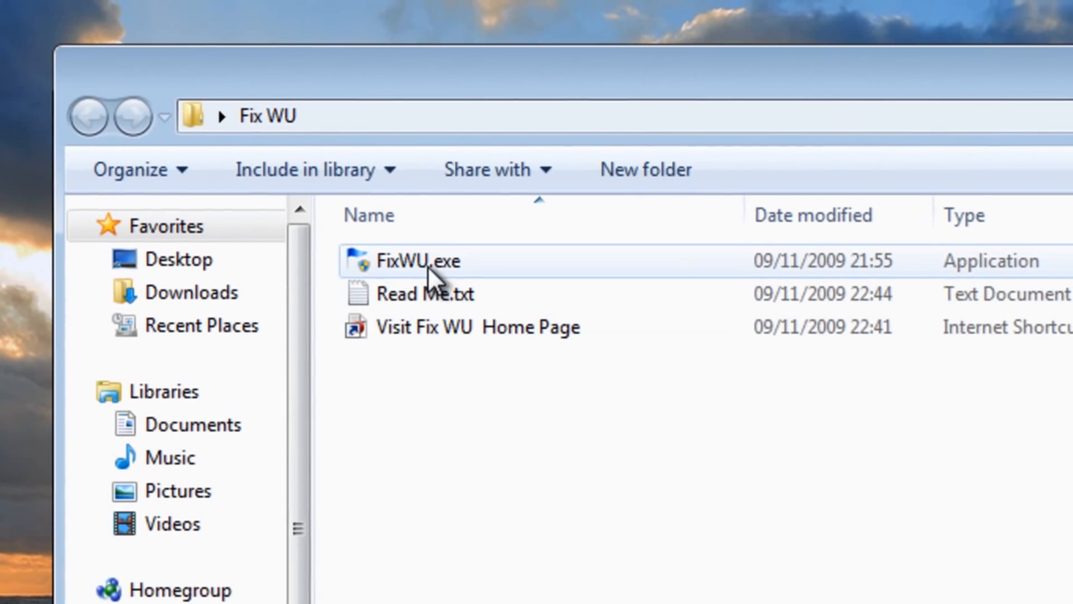
left_click(343, 170)
right_click(341, 166)
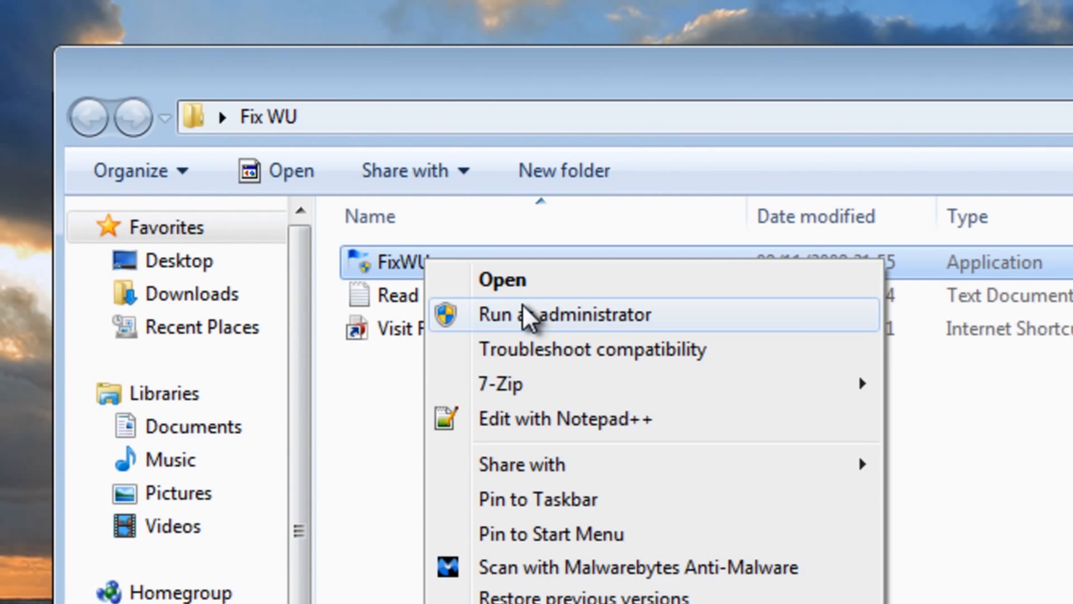
left_click(522, 304)
left_click(783, 380)
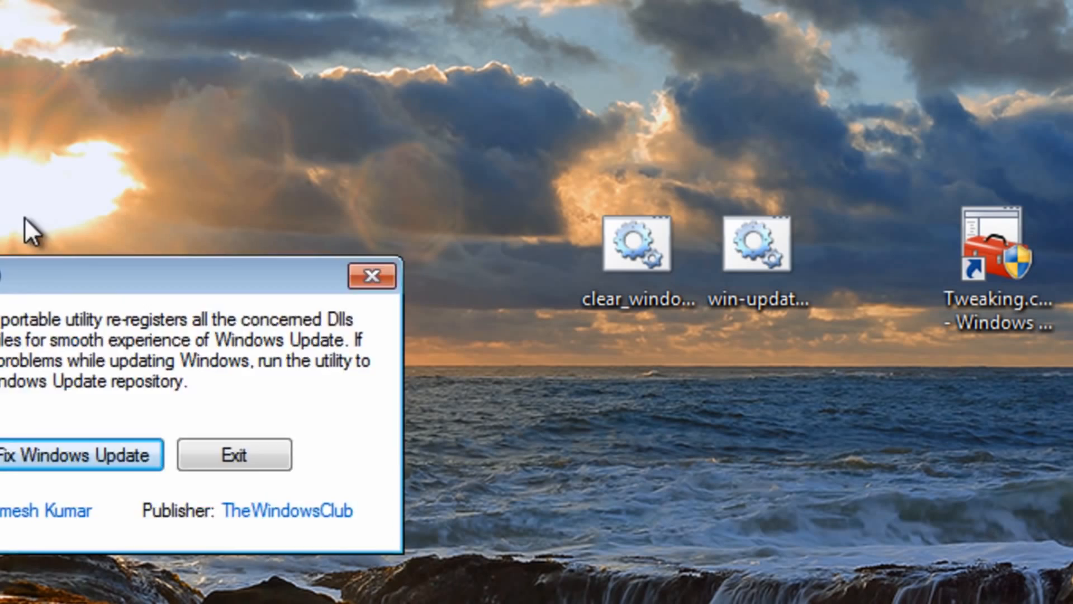
Step: Move the Fix WU window into view, read its description, and close it without running the repair
left_click_drag(126, 273, 670, 195)
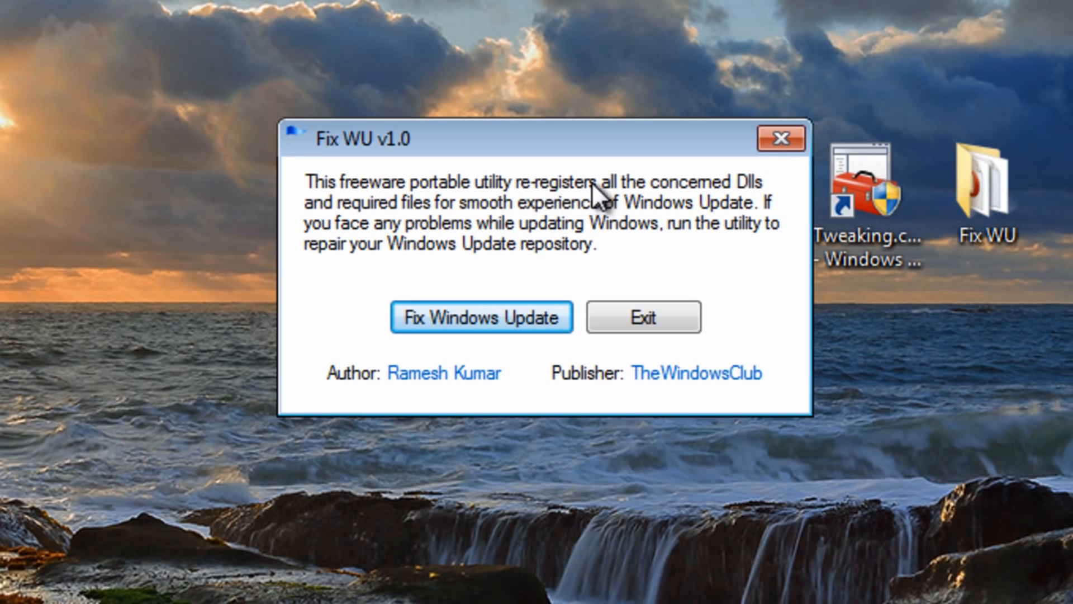
left_click(624, 503)
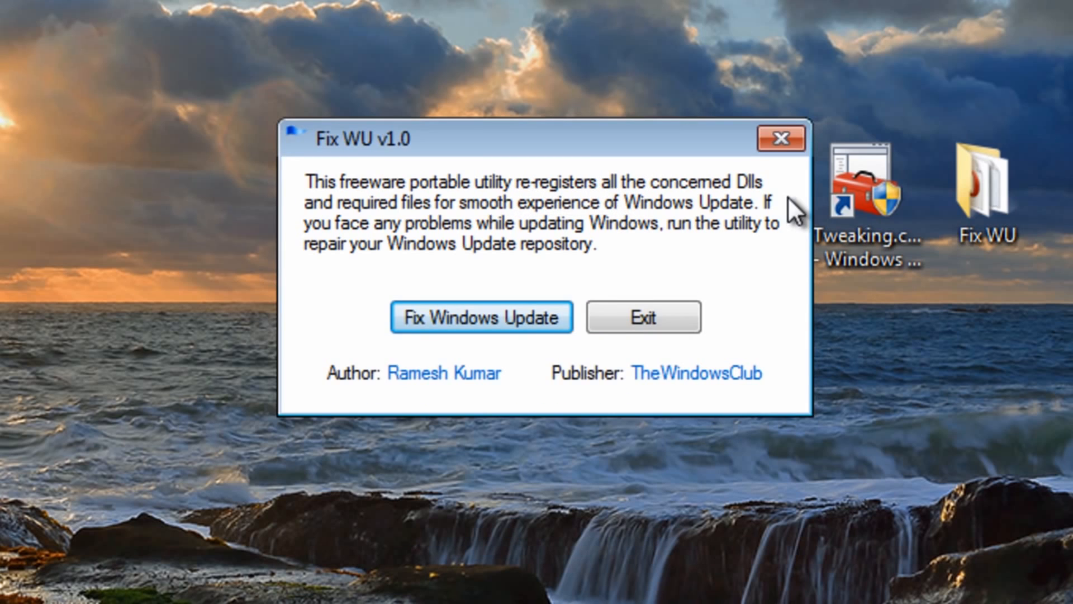
left_click(781, 139)
Step: Open win-update-dll-fix.bat for editing and examine its regsvr32 command lines
right_click(603, 173)
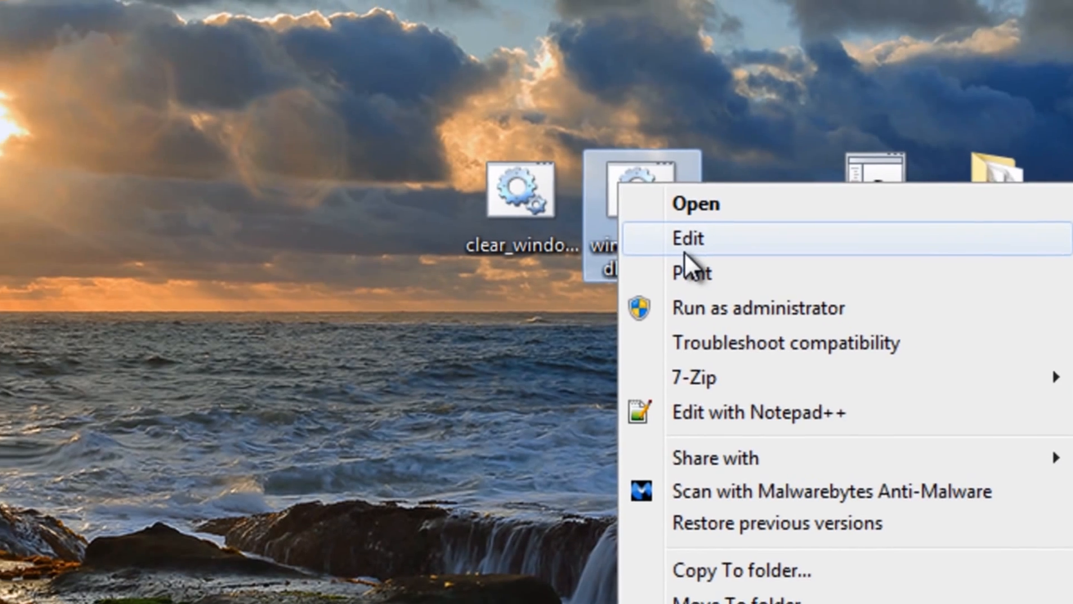
left_click(669, 241)
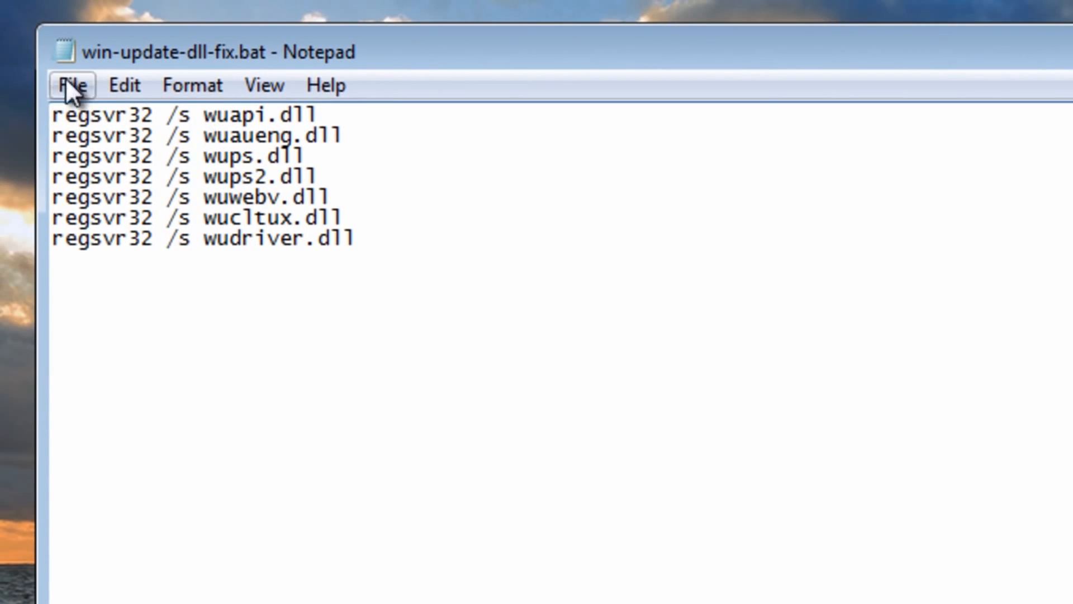
left_click_drag(412, 234, 65, 115)
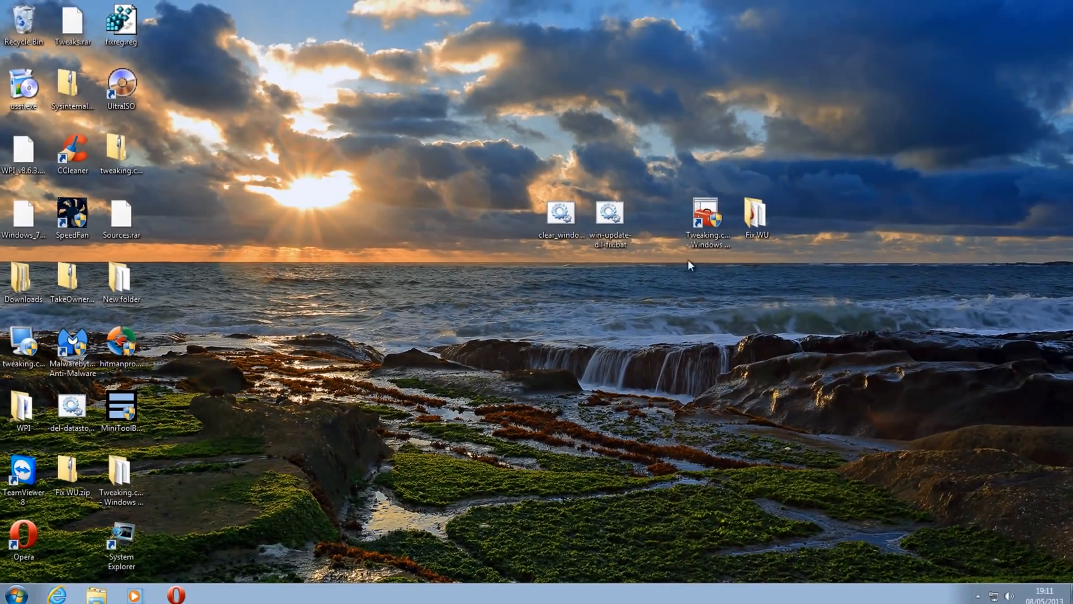
Step: Launch Tweaking.com Windows Repair with permission to make changes and open its repair options, declining the restore point and registry backup
double_click(706, 218)
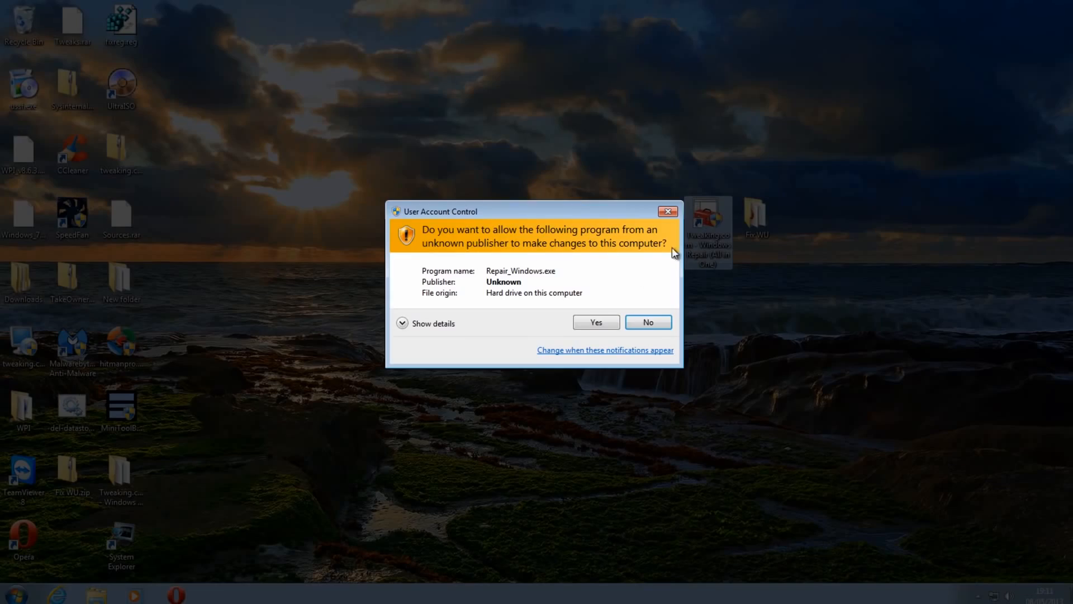
left_click(596, 322)
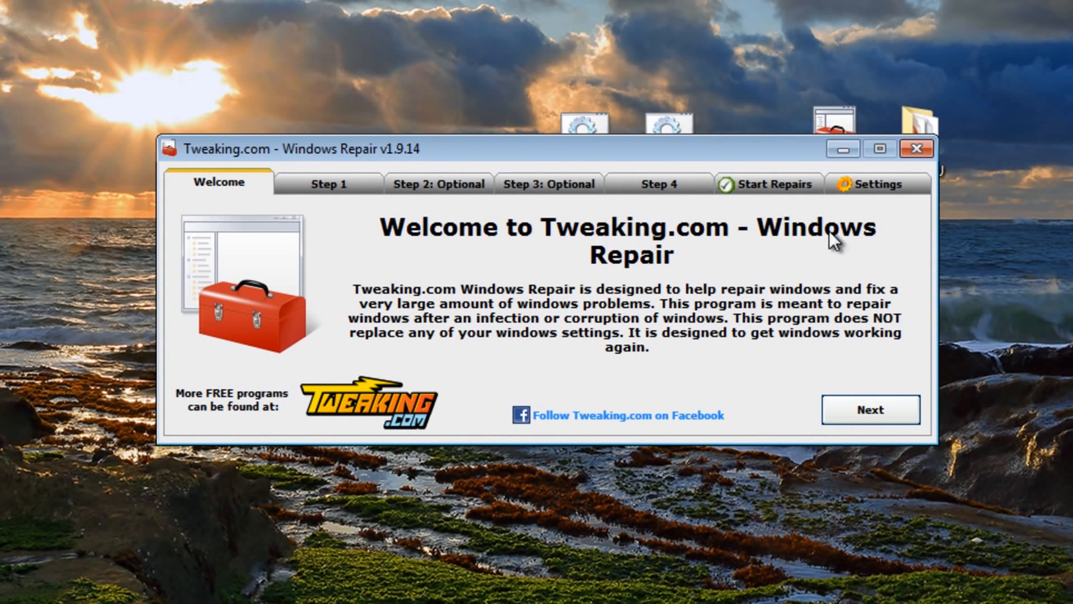
left_click(775, 184)
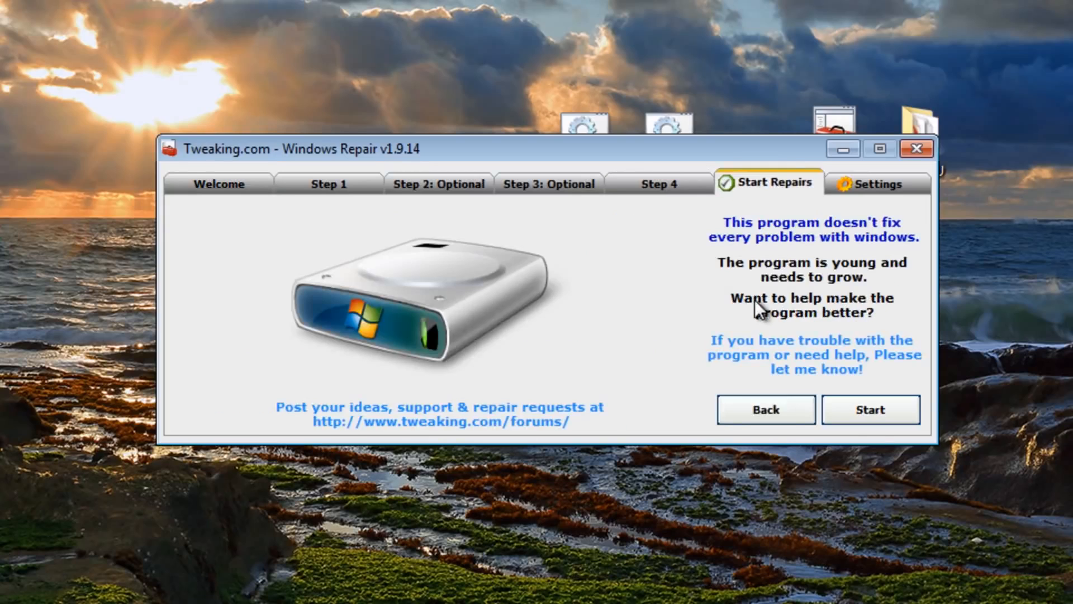
left_click(879, 415)
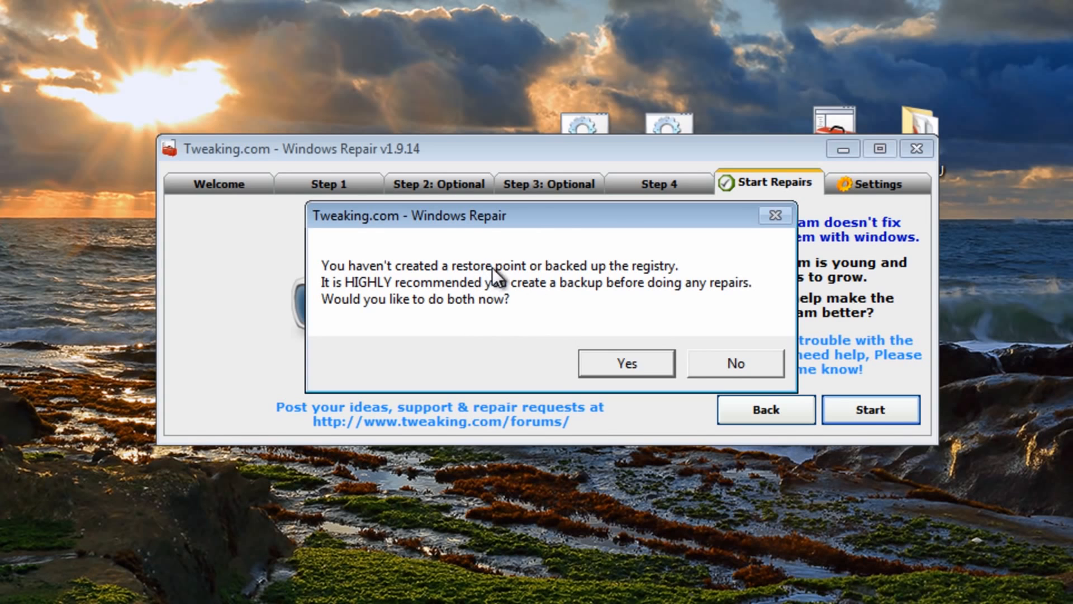
left_click(727, 364)
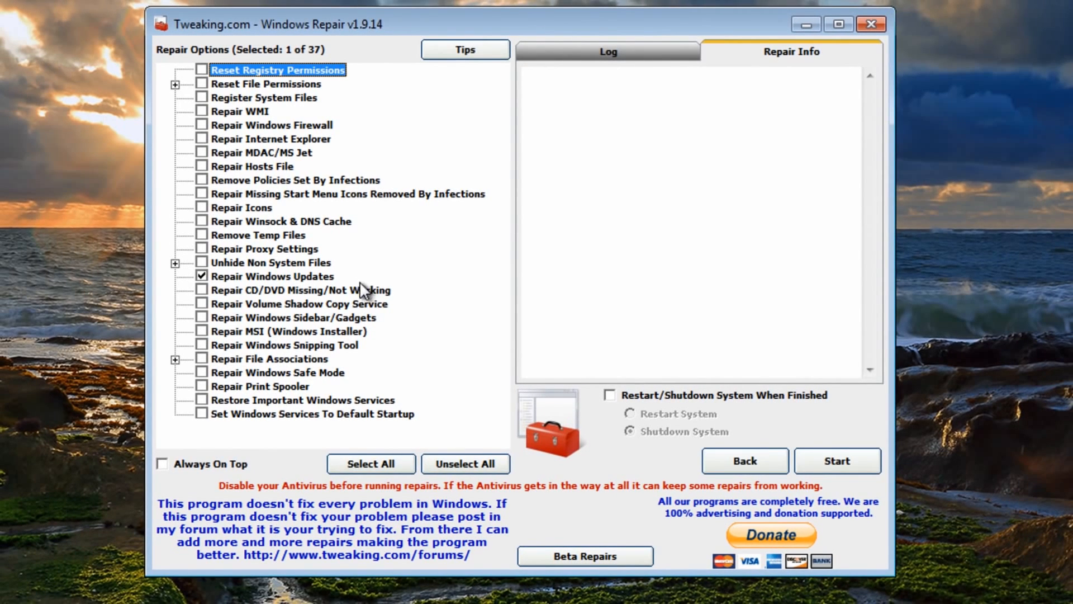
Step: Read the repair descriptions and enable Reset Registry Permissions, Reset File Permissions, Repair Internet Explorer, and Remove Policies Set By Infections
left_click(269, 280)
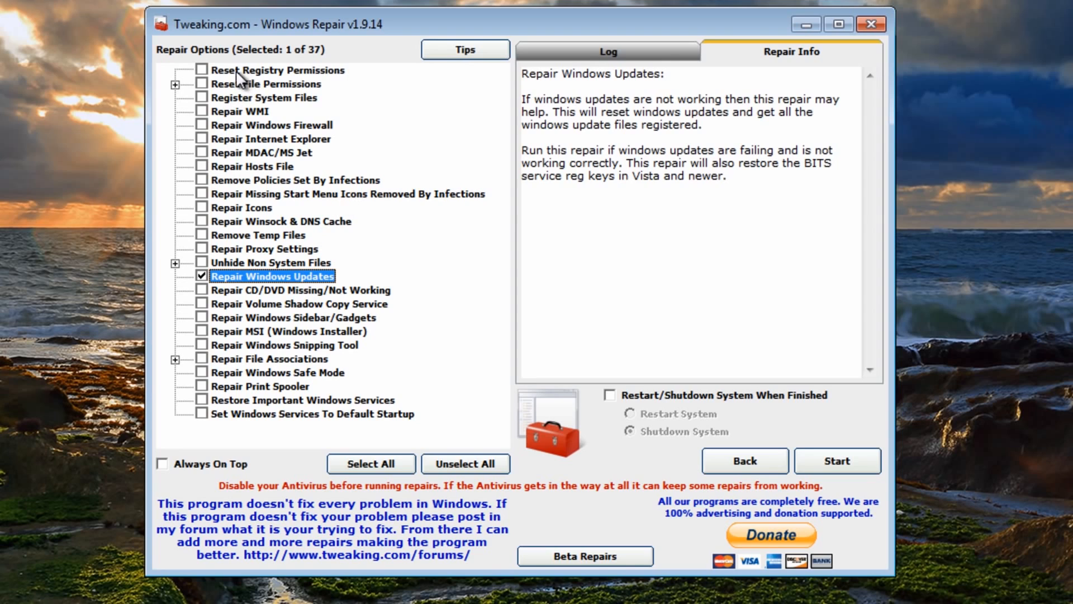
left_click(280, 70)
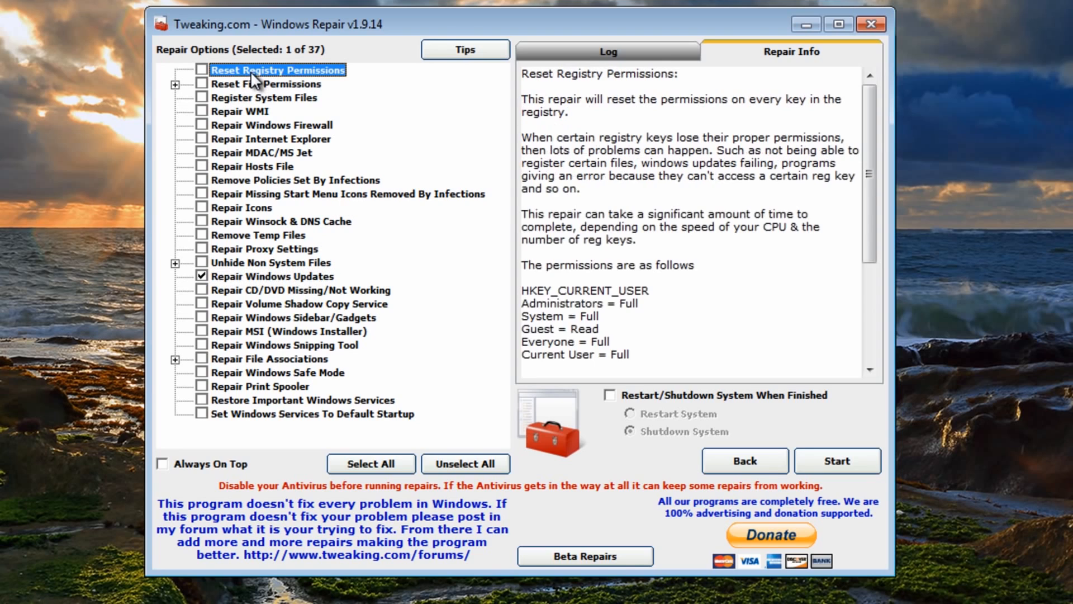
left_click(203, 69)
left_click(213, 83)
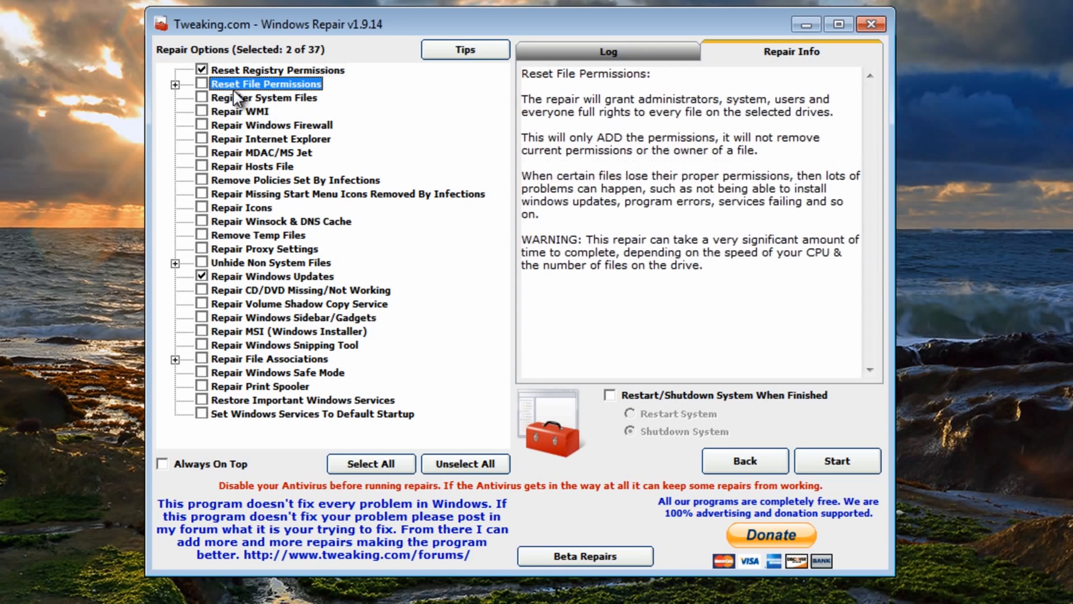
left_click(256, 99)
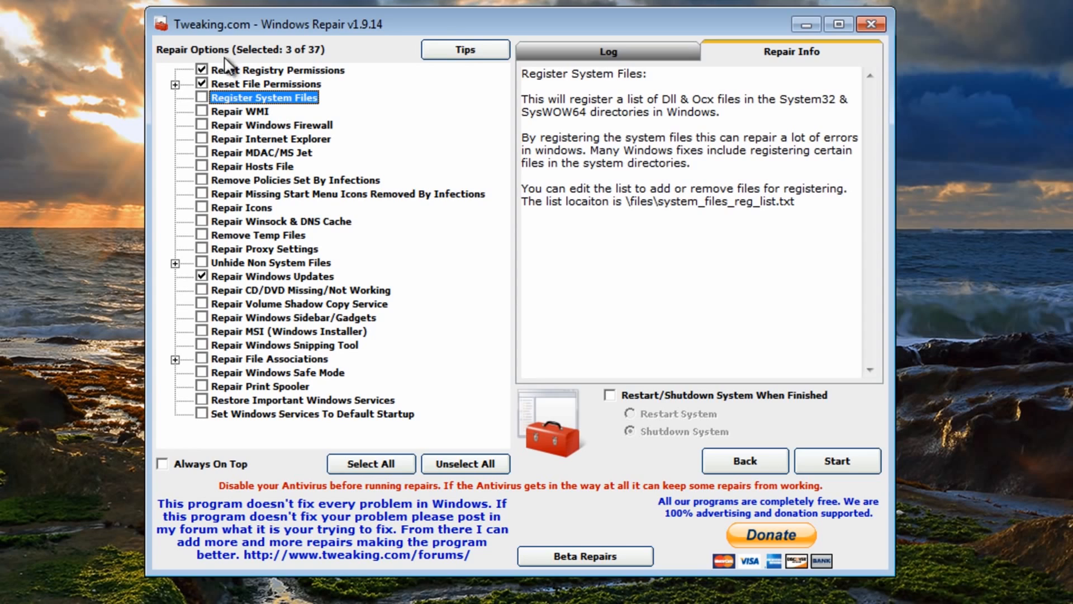
left_click(202, 139)
left_click(286, 181)
left_click(202, 180)
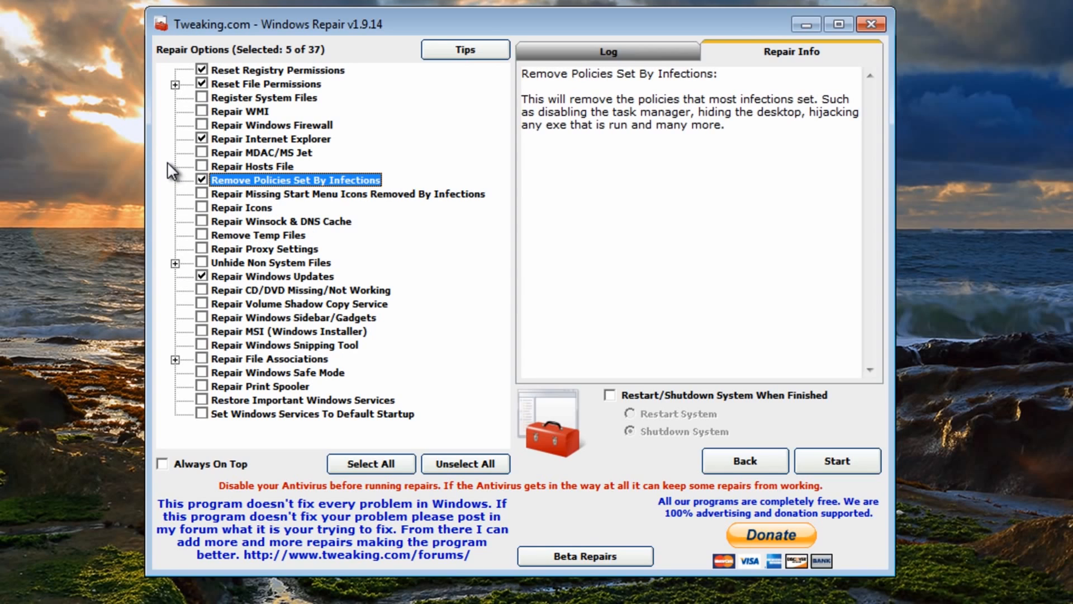
Step: Deselect the infection policies, Internet Explorer, file permissions, and registry permissions repairs, leaving only Repair Windows Updates selected
left_click(202, 180)
left_click(202, 139)
left_click(214, 84)
left_click(201, 84)
left_click(201, 70)
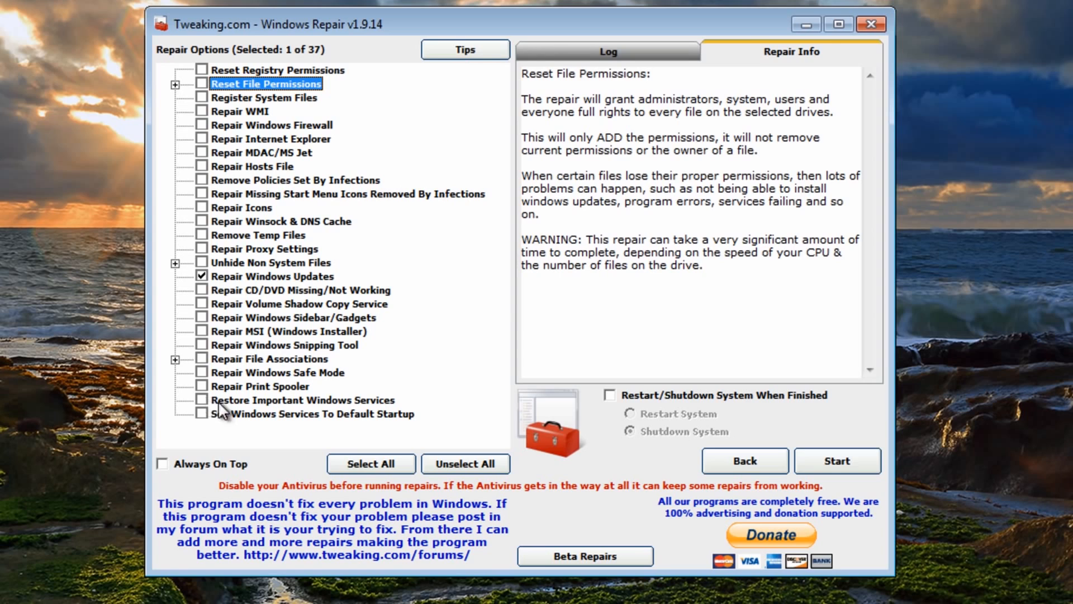
Step: Run the Repair Windows Updates repair, decline the system restart, and close the Windows Repair tool
left_click(276, 276)
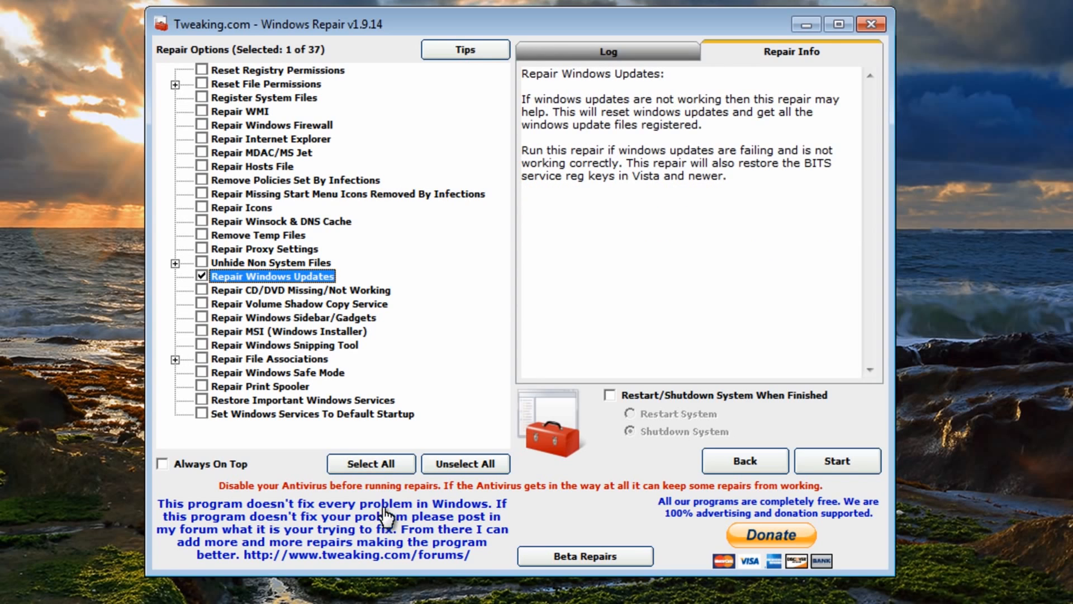
left_click(841, 460)
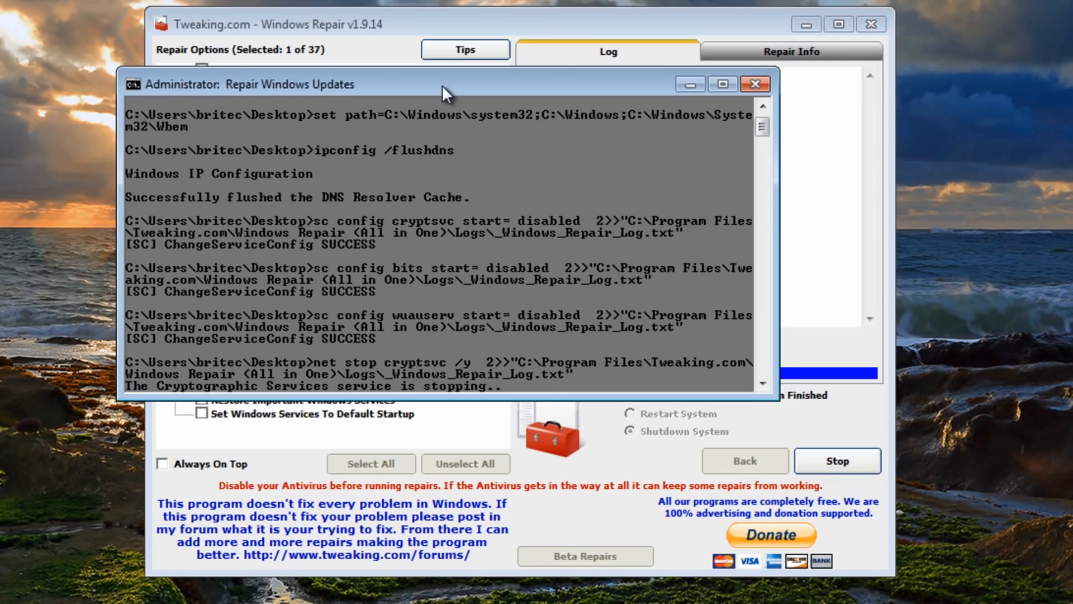
left_click_drag(442, 85, 455, 82)
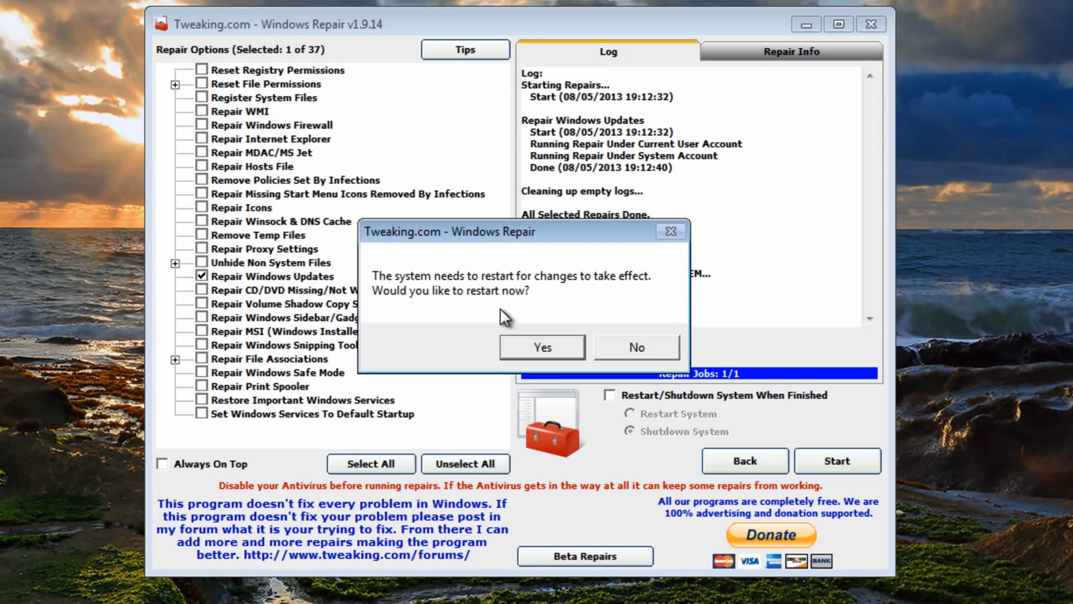
left_click(607, 348)
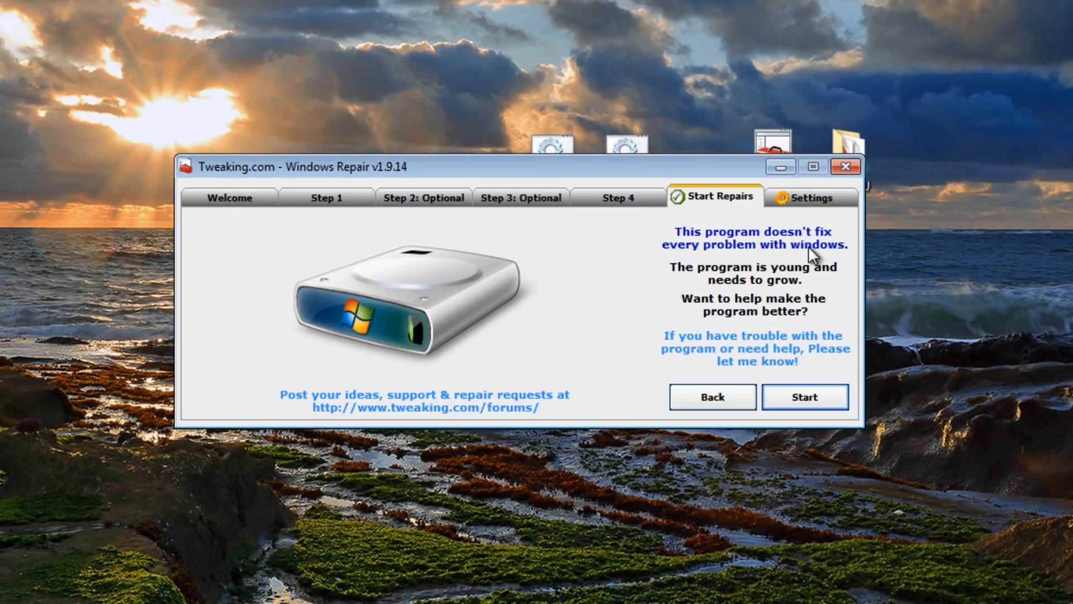
left_click(850, 166)
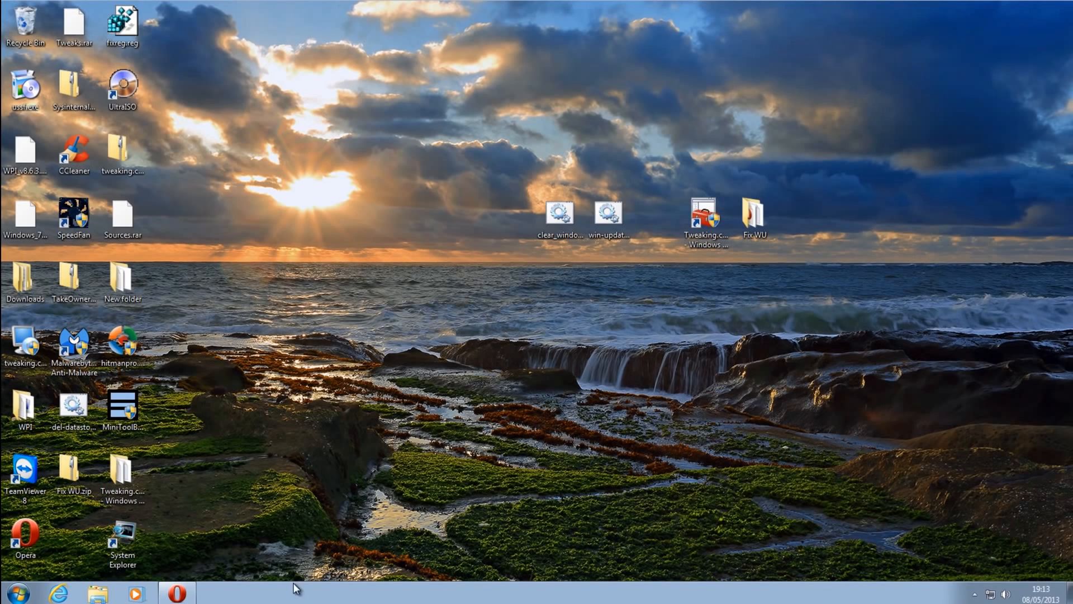
Step: Switch to Opera and read through Microsoft's Windows Update error code list, from the Component Based Servicing codes to the Setup and SelfUpdate errors
left_click(178, 593)
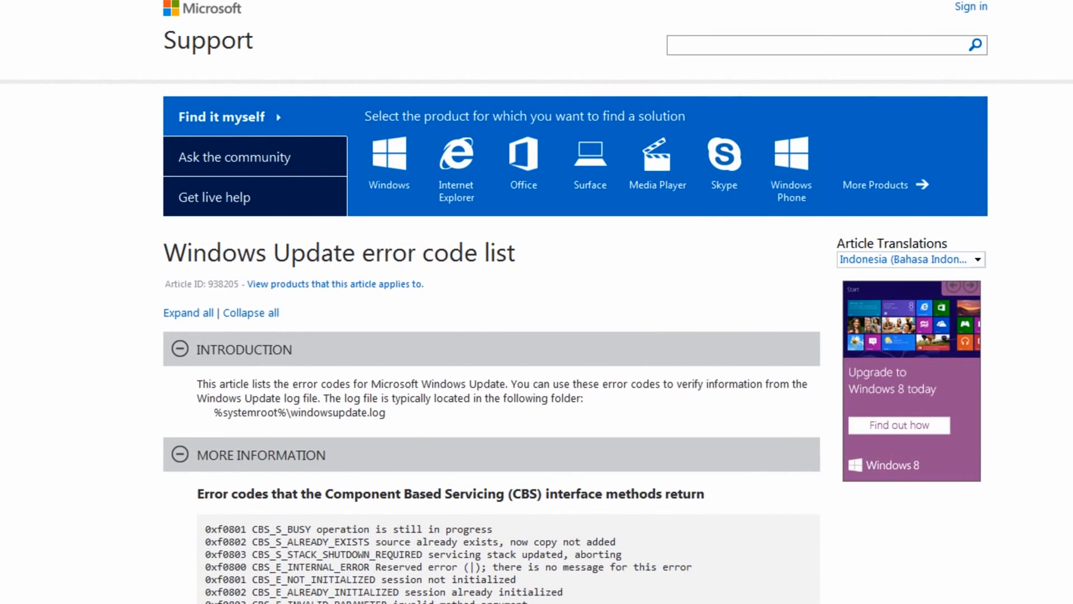
scroll(537, 302, "down", 5)
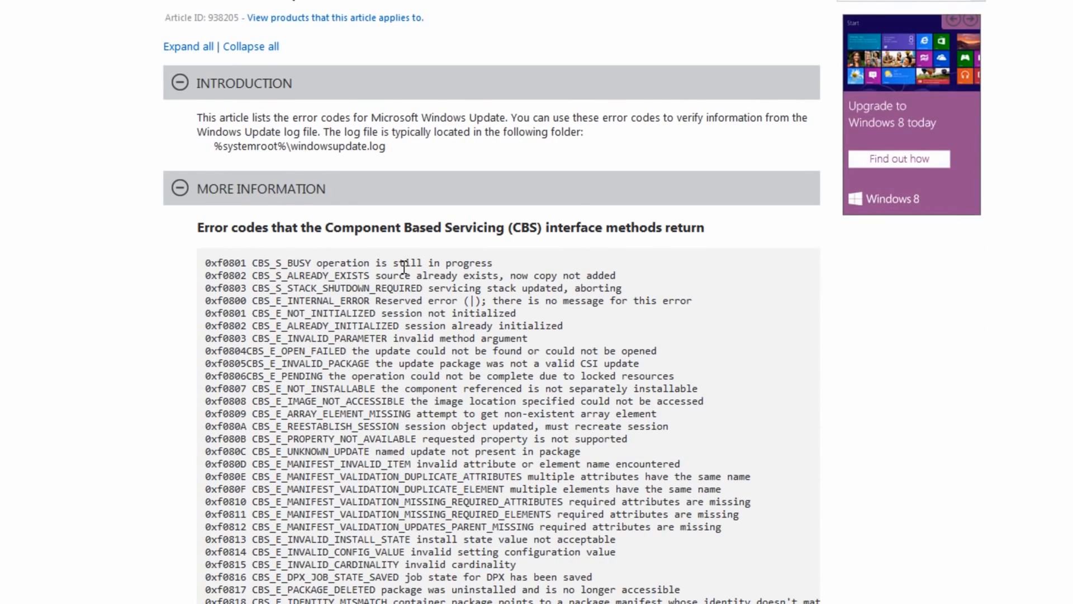
scroll(509, 335, "down", 4)
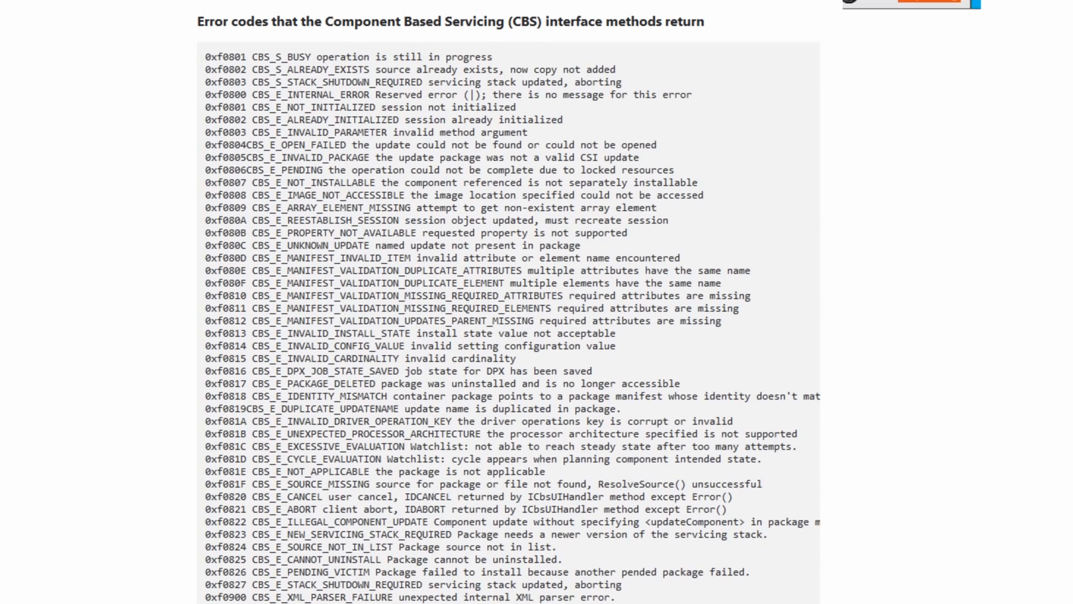
scroll(251, 144, "down", 7)
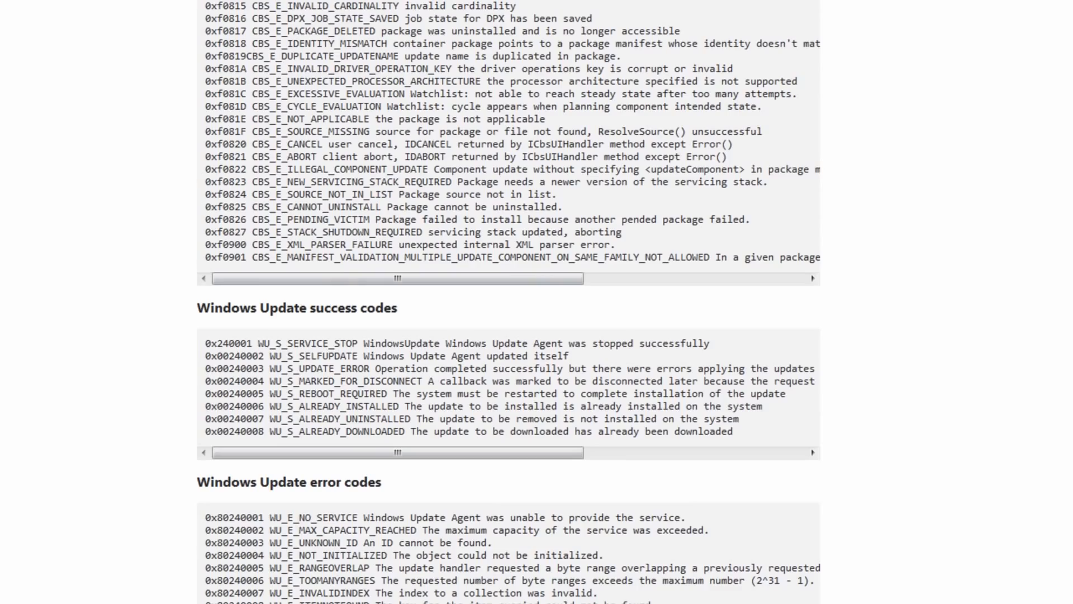
scroll(508, 301, "down", 13)
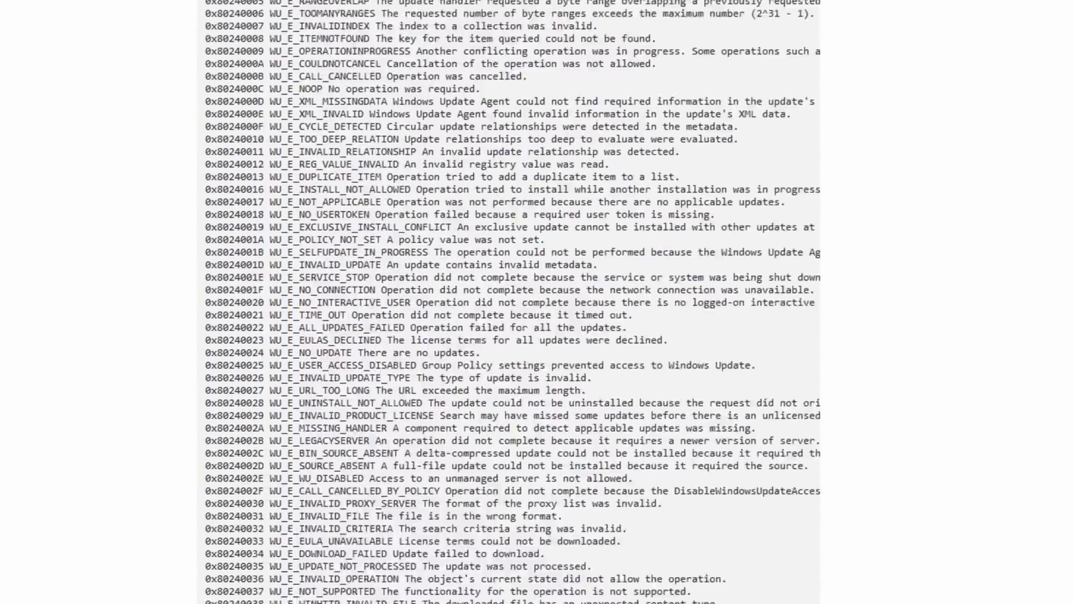
scroll(508, 302, "down", 9)
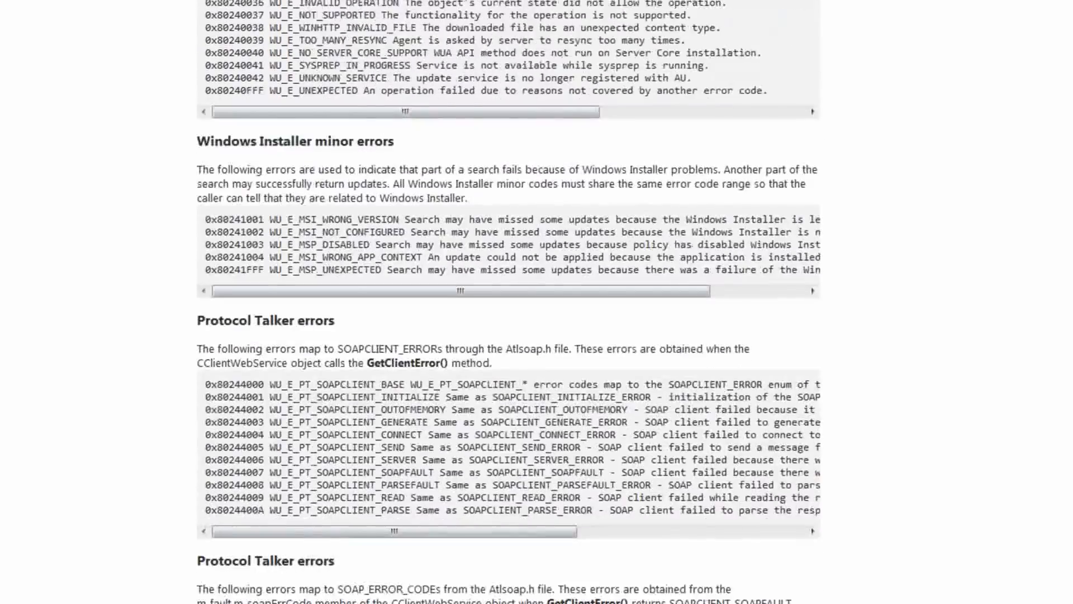
scroll(509, 301, "down", 20)
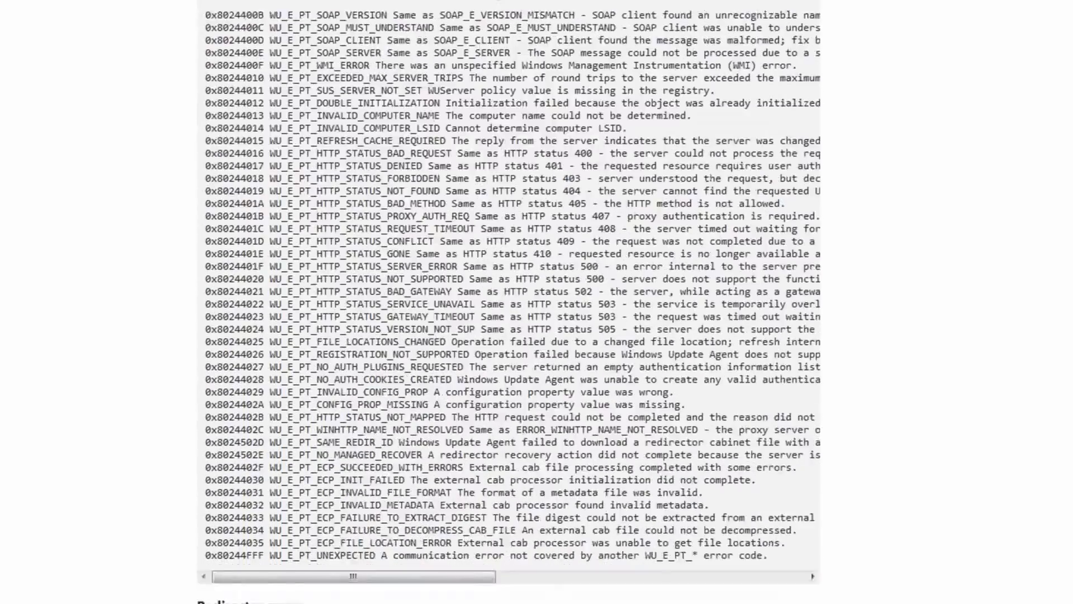
scroll(508, 302, "down", 20)
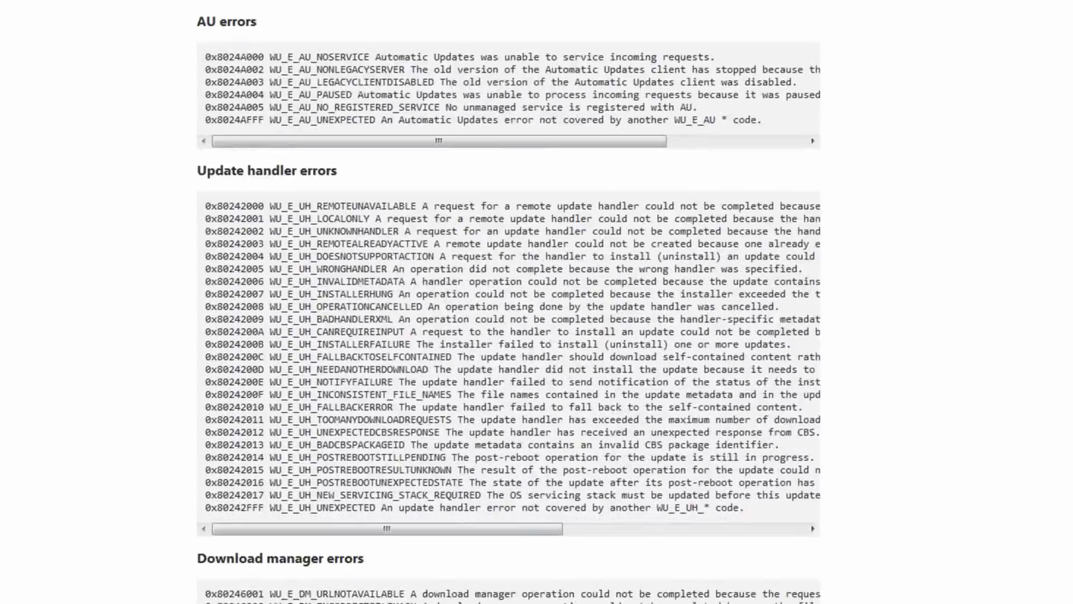
scroll(509, 302, "down", 5)
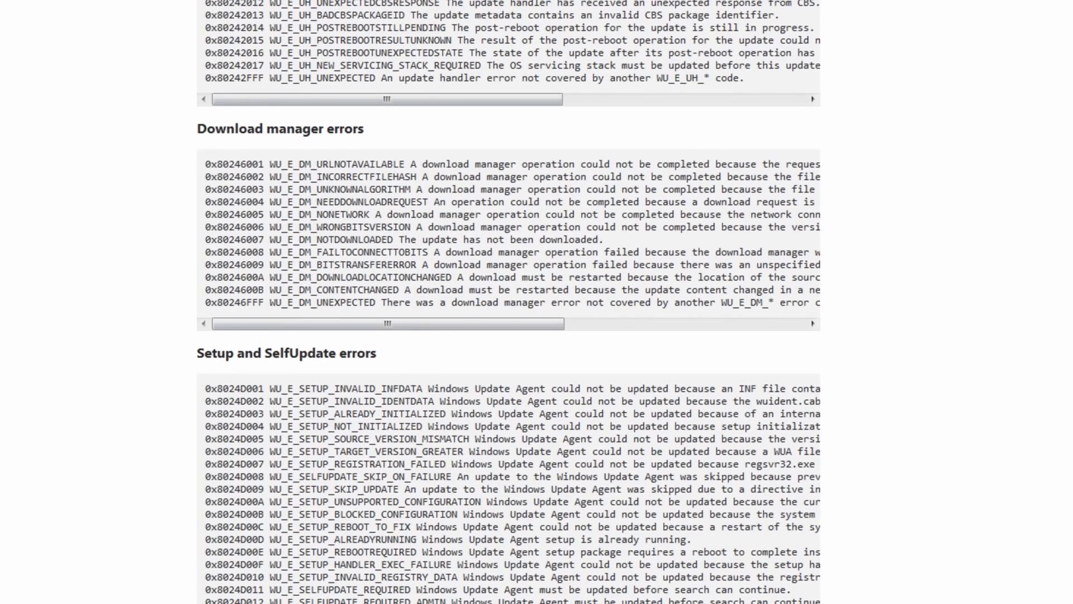
scroll(509, 301, "down", 15)
scroll(508, 302, "up", 20)
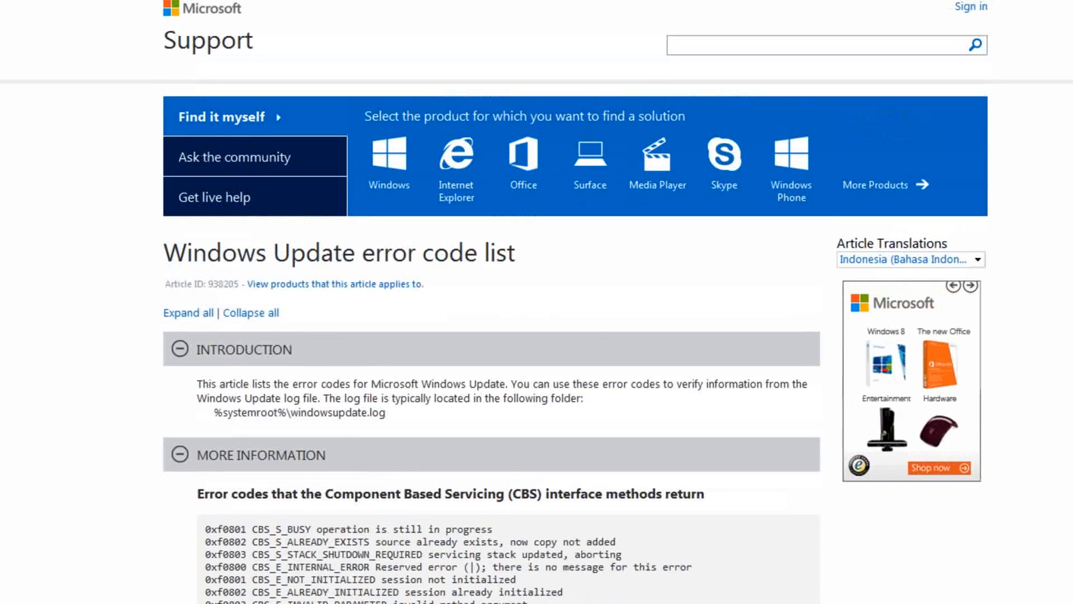